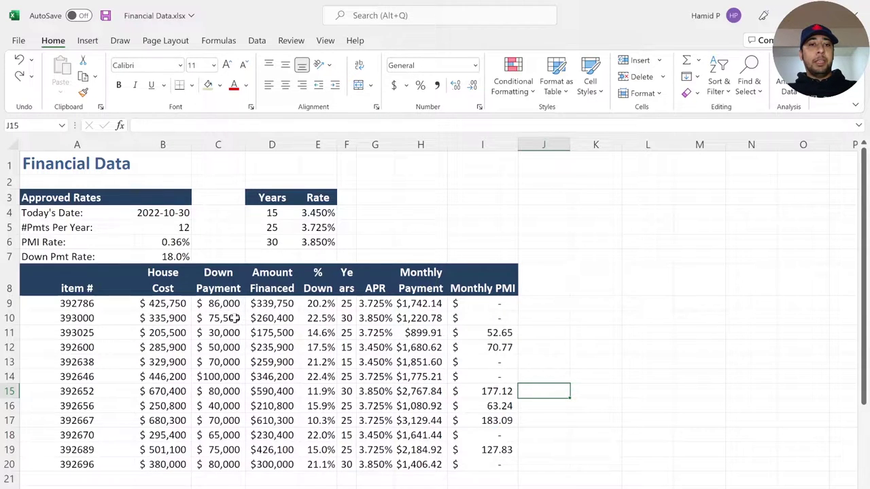
# Fill D9:E20 and G9:I20 light green, then open D9 to view its formula.
pyautogui.moveTo(225, 306); pyautogui.dragTo(275, 457)
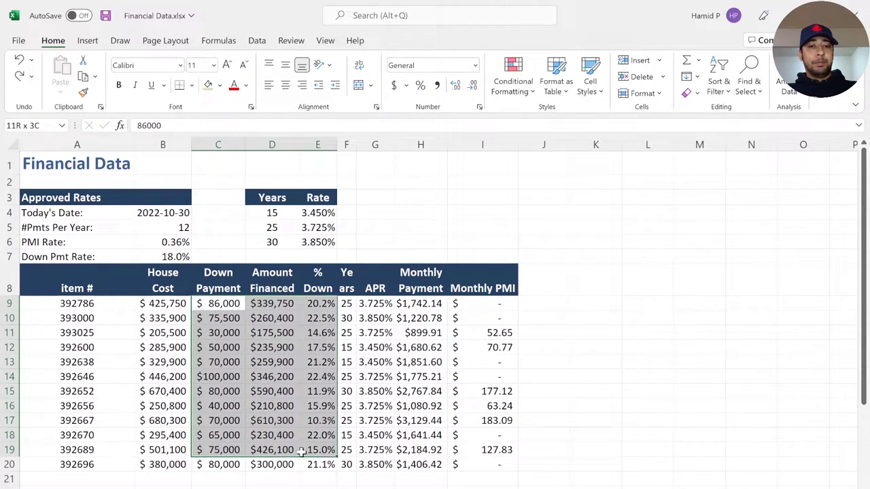
pyautogui.moveTo(272, 304); pyautogui.dragTo(319, 466)
pyautogui.click(208, 85)
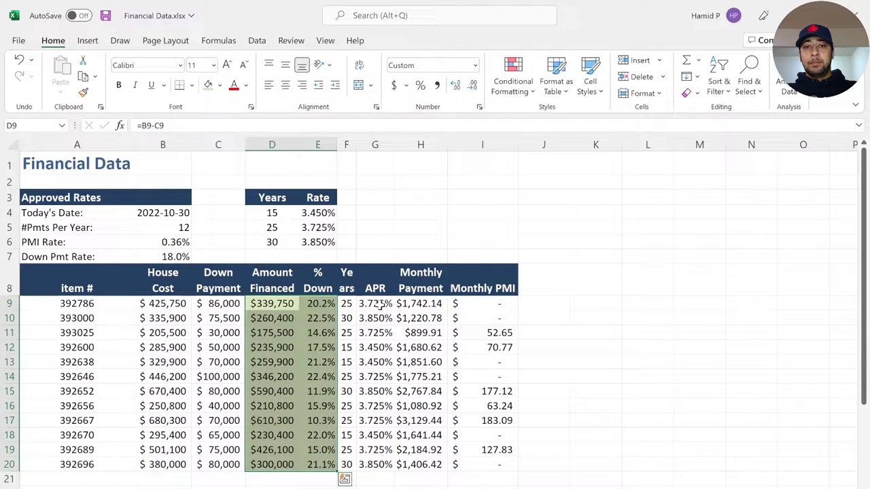
pyautogui.moveTo(377, 303); pyautogui.dragTo(464, 465)
pyautogui.click(208, 84)
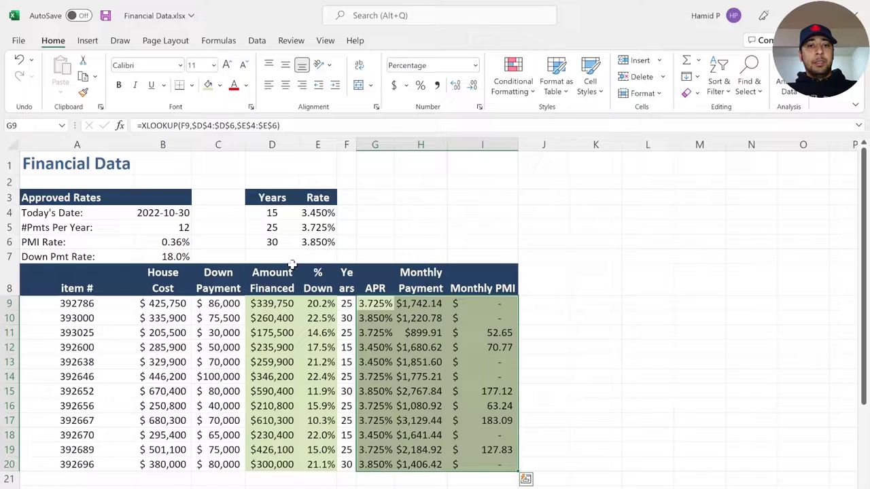
pyautogui.doubleClick(279, 304)
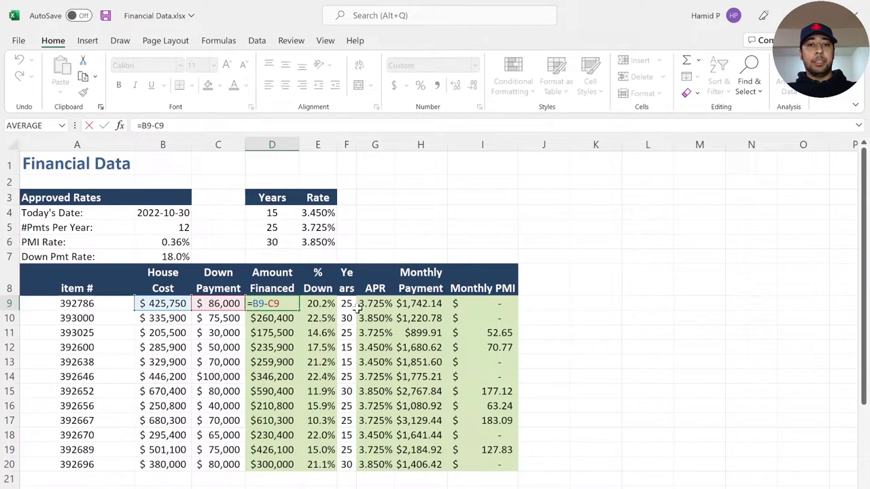
# Inspect the APR lookup formula in G9 without changing anything.
pyautogui.press('Escape')
pyautogui.click(383, 303)
pyautogui.doubleClick(382, 303)
pyautogui.press('Escape')
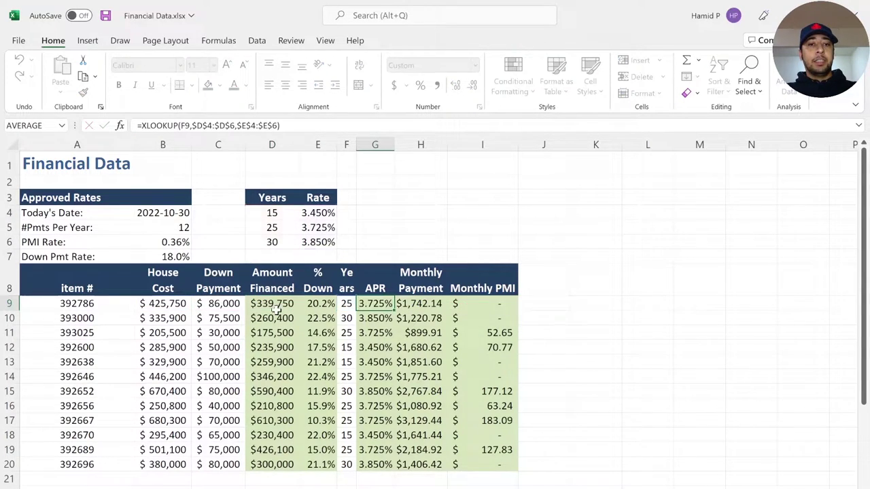
pyautogui.click(273, 306)
# Enter a 100000 down payment in C9 and a 500000 house cost in B9.
pyautogui.click(227, 305)
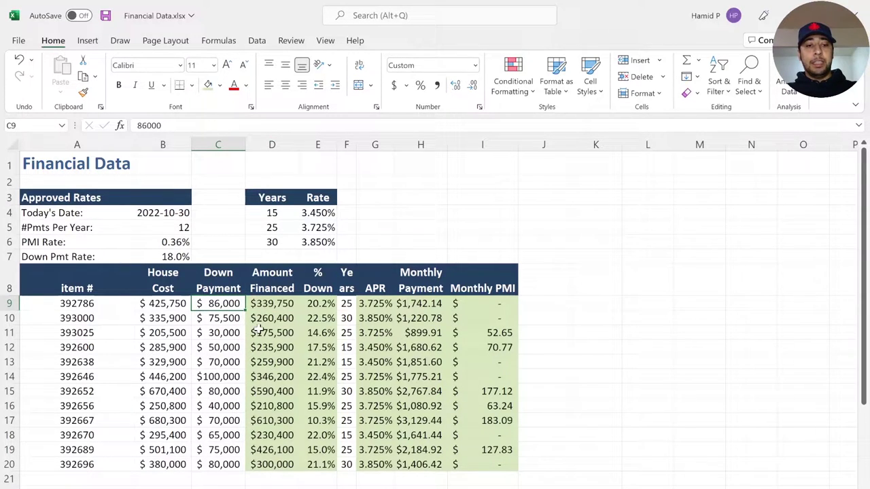
pyautogui.write('100000')
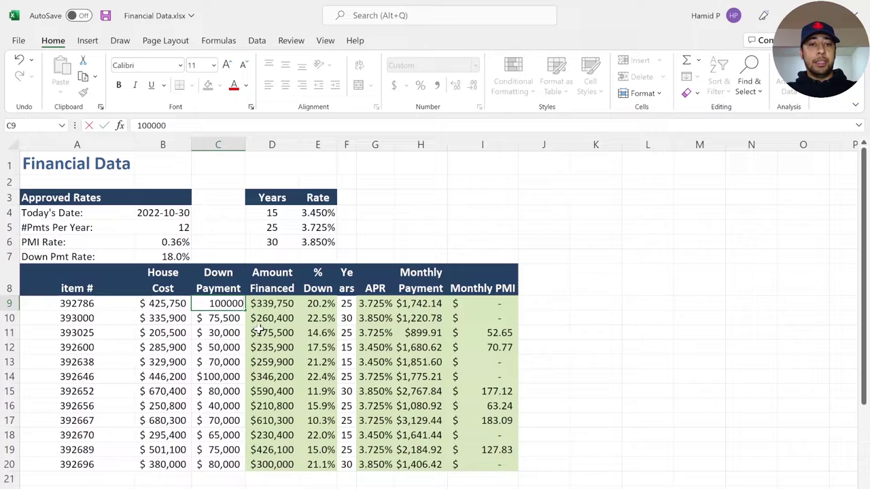
pyautogui.press('Return')
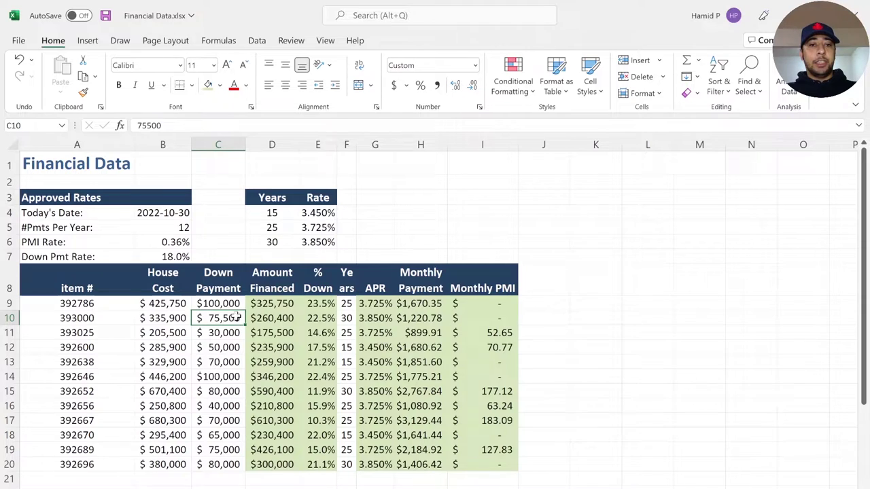
pyautogui.click(165, 306)
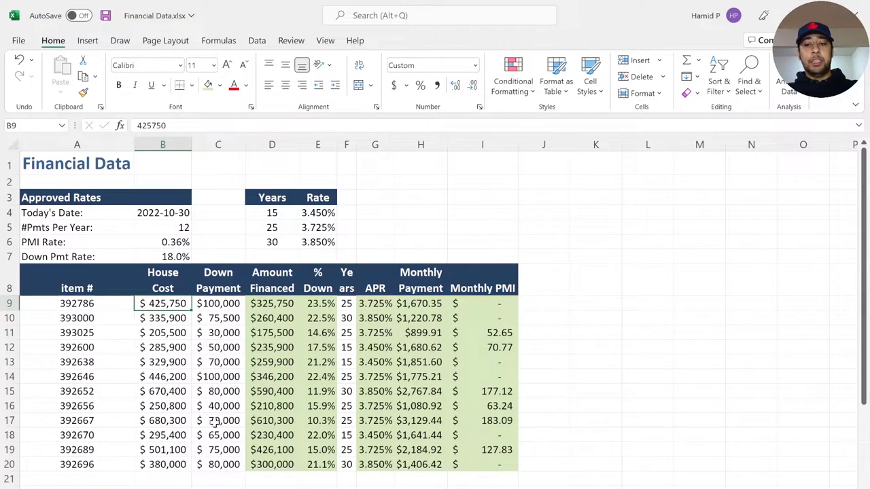
pyautogui.write('500000')
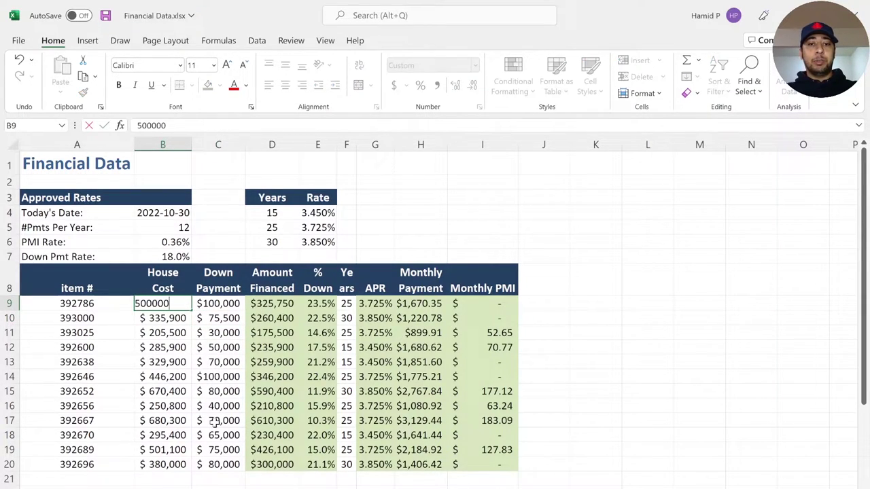
pyautogui.press('Return')
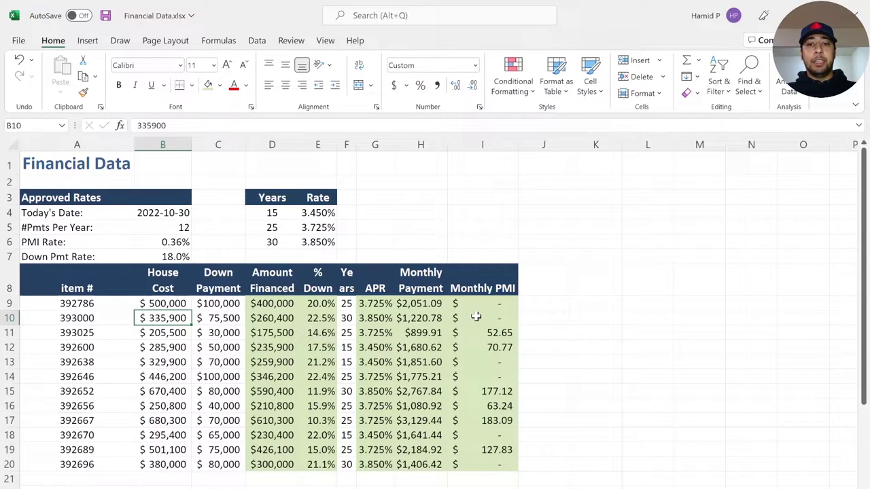
# Change the PMI rate in B6 from 0.36% to 0.46% and check the recalculated Monthly PMI.
pyautogui.click(168, 243)
pyautogui.moveTo(168, 257); pyautogui.dragTo(169, 242)
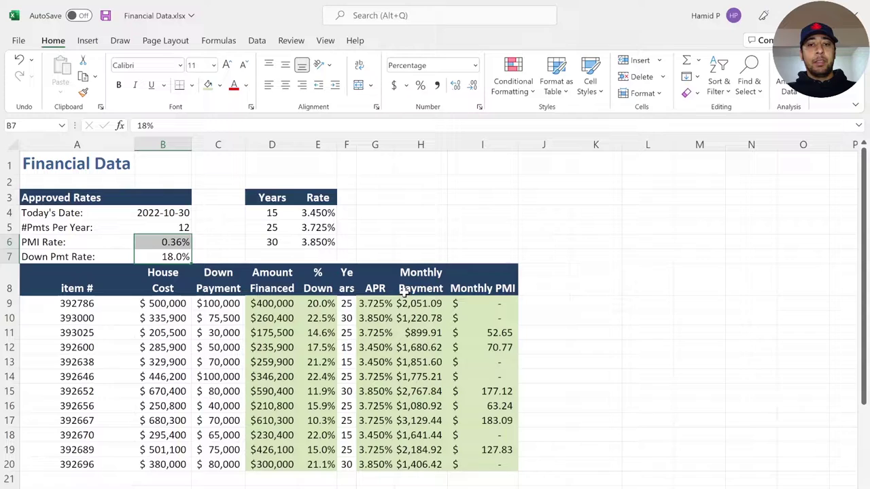
pyautogui.click(182, 245)
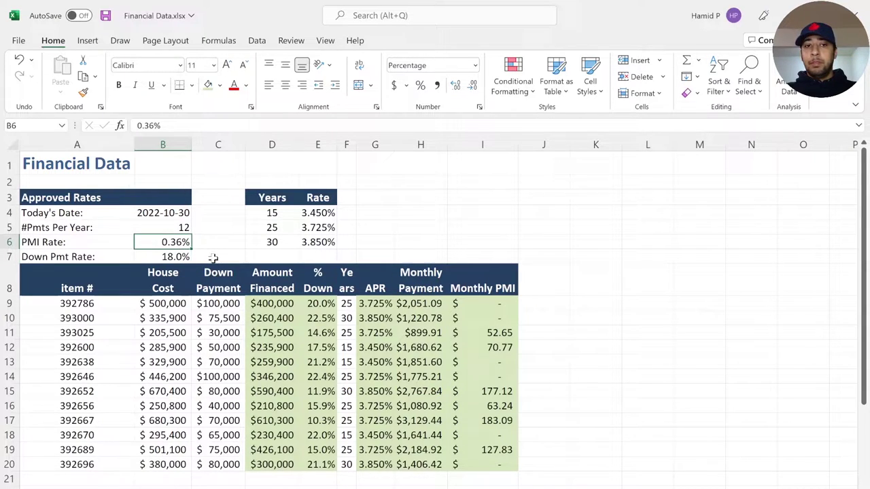
pyautogui.click(463, 285)
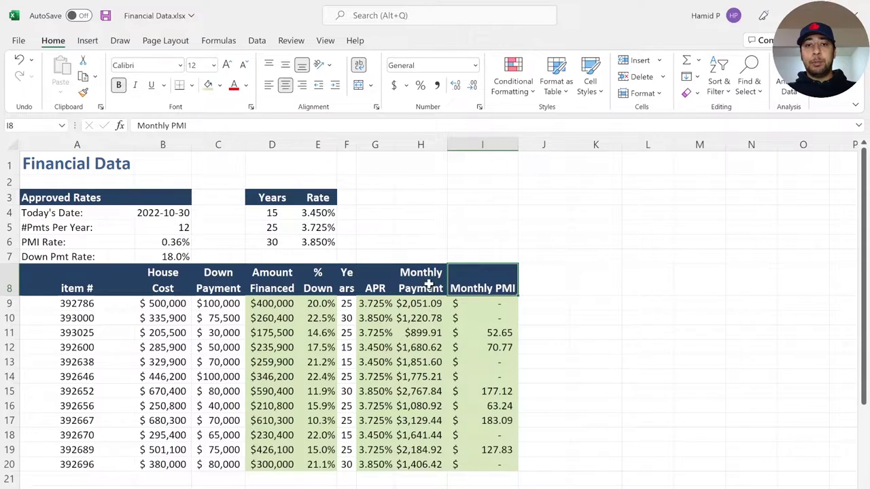
pyautogui.click(175, 243)
pyautogui.doubleClick(176, 243)
pyautogui.moveTo(144, 243); pyautogui.dragTo(156, 243)
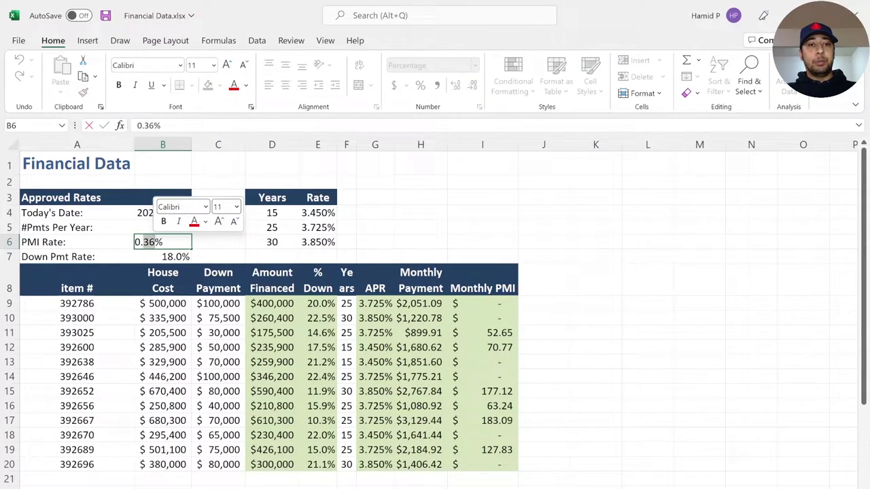
pyautogui.write('4')
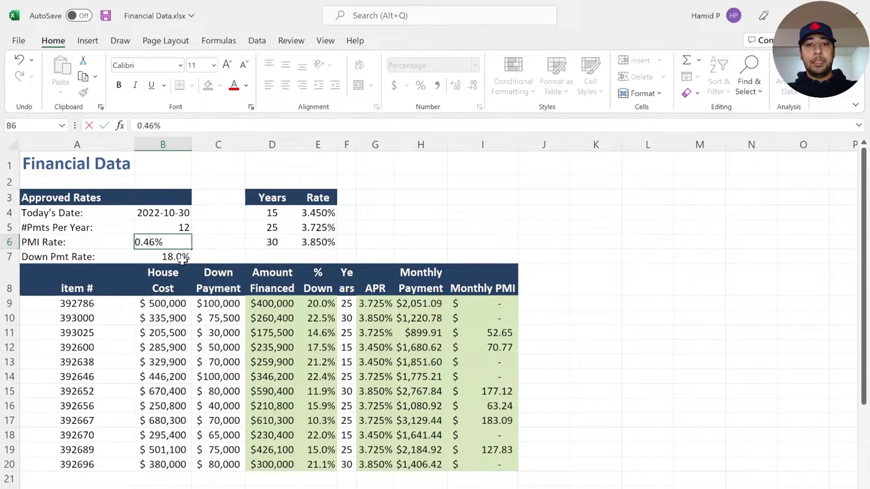
pyautogui.press('Return')
pyautogui.click(494, 333)
pyautogui.moveTo(495, 333); pyautogui.dragTo(500, 435)
# Change the down-payment rate in B7 from 18% to 28% and review the Monthly PMI values.
pyautogui.click(218, 280)
pyautogui.doubleClick(163, 257)
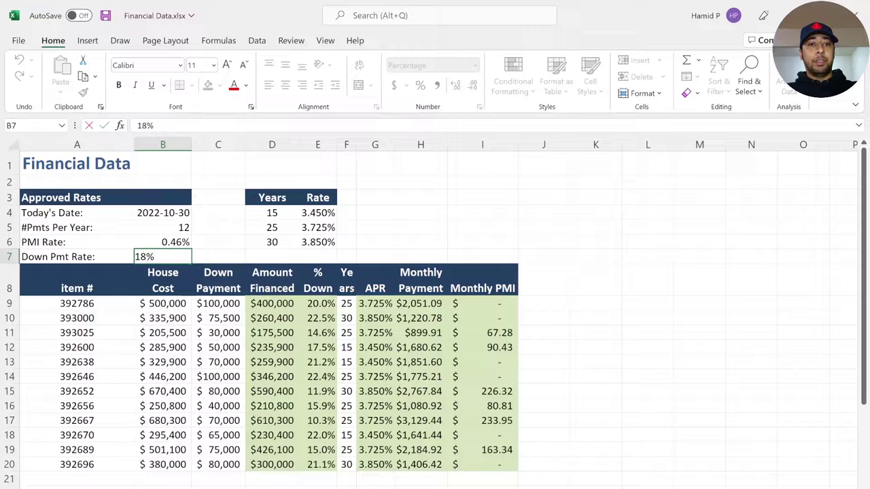
pyautogui.moveTo(135, 257); pyautogui.dragTo(141, 257)
pyautogui.write('2')
pyautogui.press('Return')
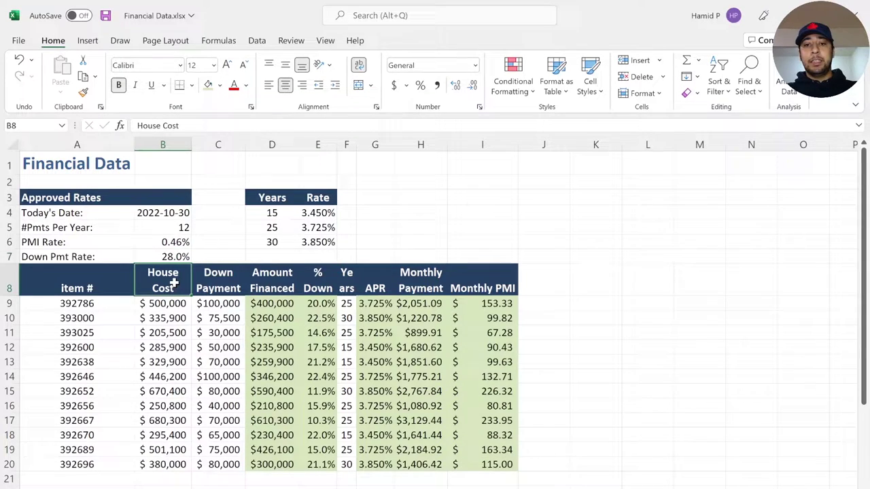
pyautogui.click(491, 306)
pyautogui.moveTo(491, 306); pyautogui.dragTo(499, 464)
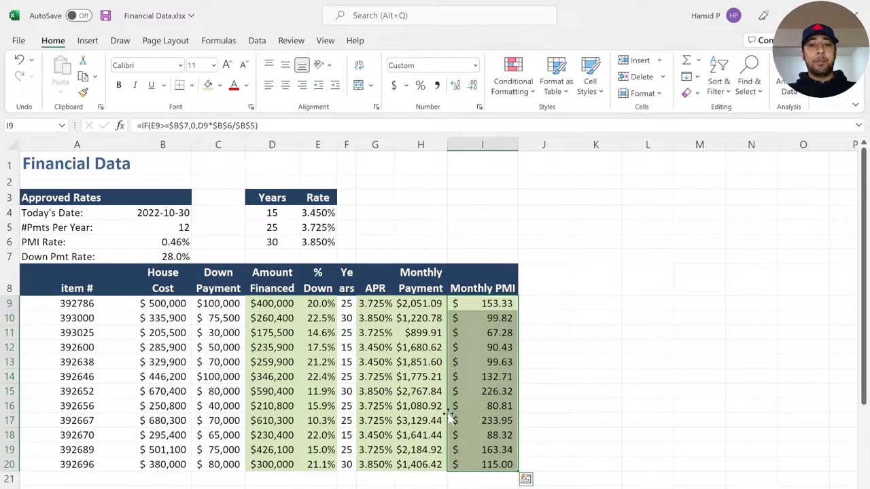
pyautogui.click(491, 450)
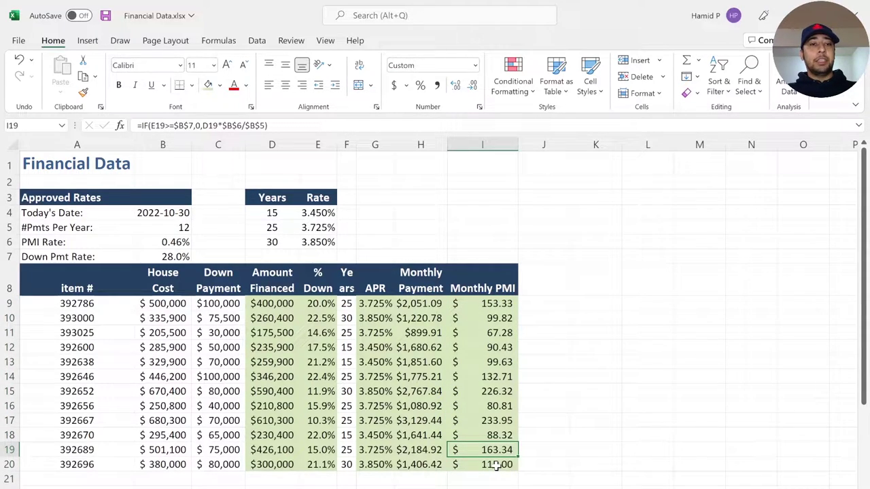
# Copy the whole table A1:I20 and switch to the browser.
pyautogui.moveTo(496, 465); pyautogui.dragTo(62, 171)
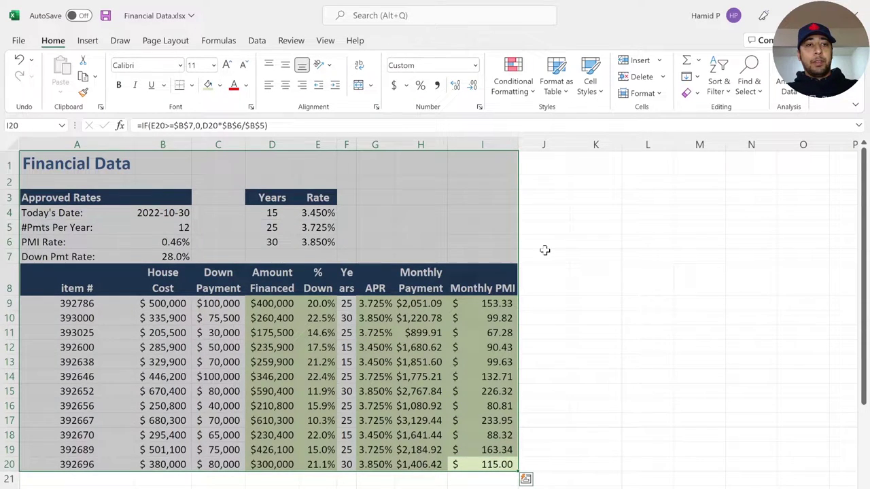
pyautogui.hotkey('ctrl', 'c')
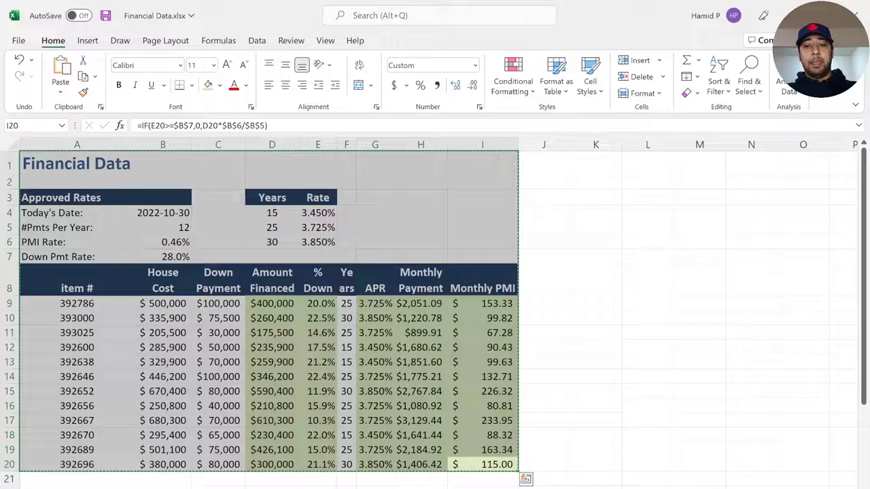
pyautogui.hotkey('alt', 'Tab')
# From the Google Drive tab, create a blank Google Sheets spreadsheet via New.
pyautogui.click(226, 14)
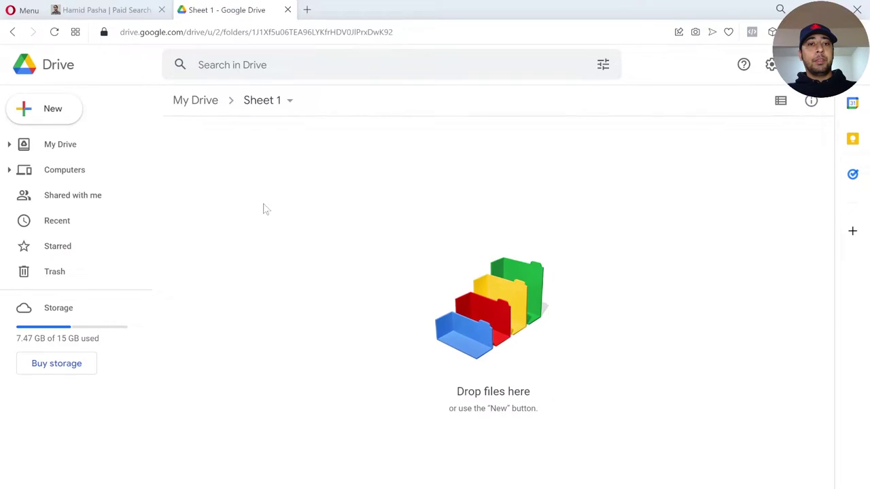
pyautogui.click(61, 113)
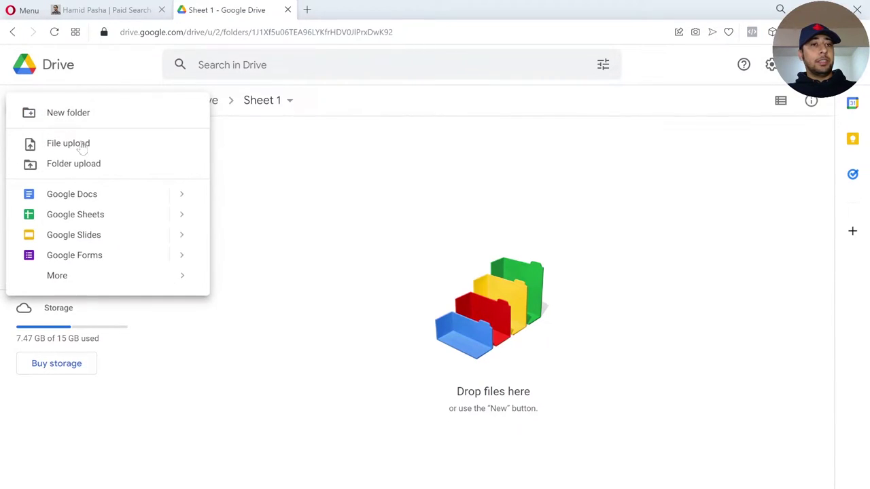
pyautogui.click(173, 219)
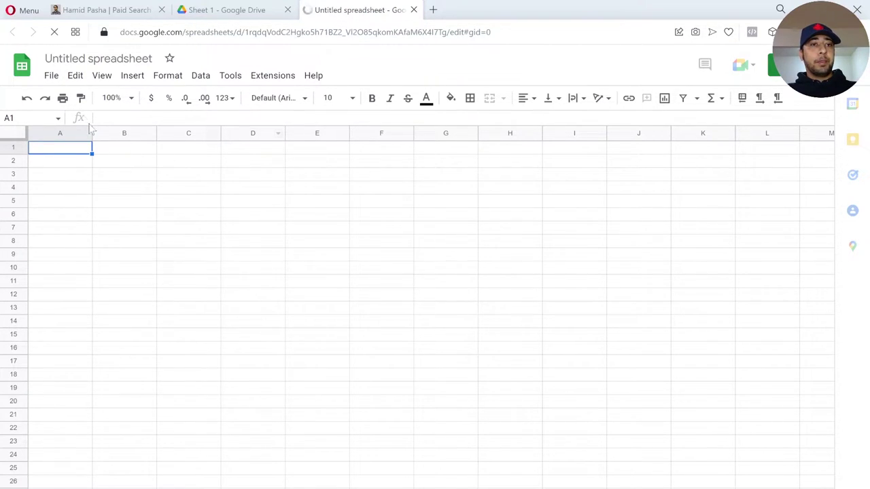
# Paste the copied Financial Data table into cell A1 of the new spreadsheet.
pyautogui.click(49, 76)
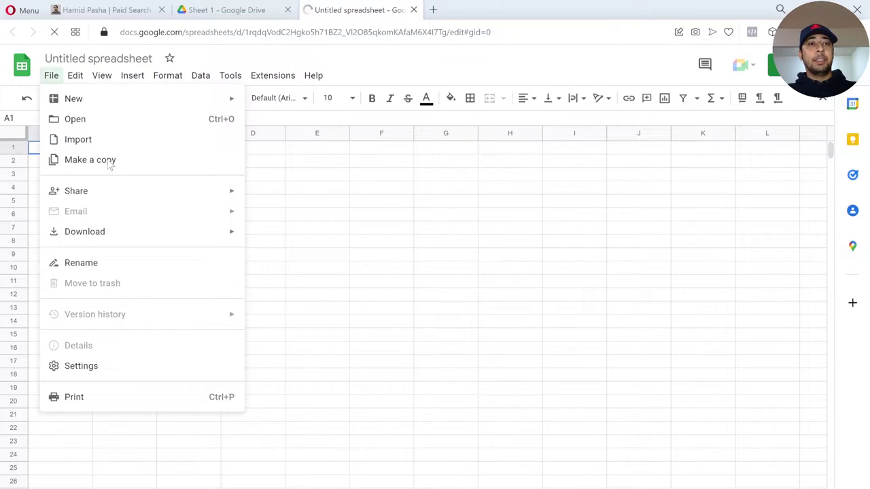
pyautogui.click(377, 271)
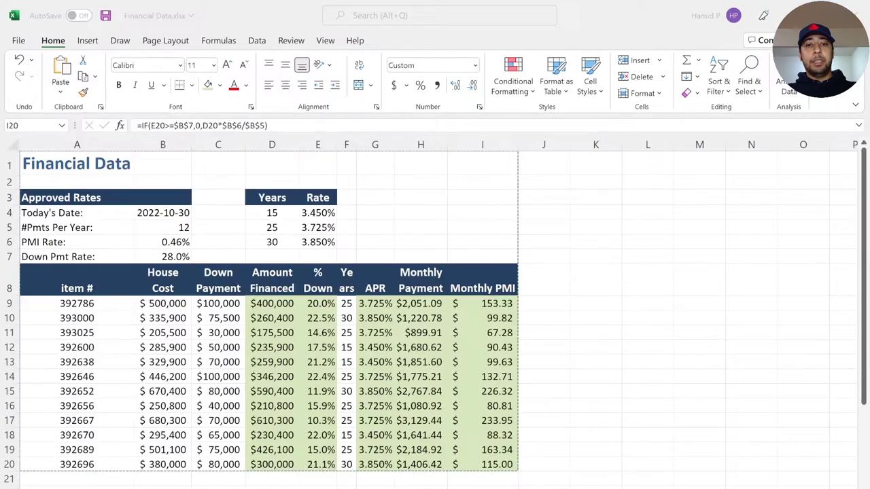
pyautogui.hotkey('ctrl', 'a')
pyautogui.hotkey('ctrl', 'c')
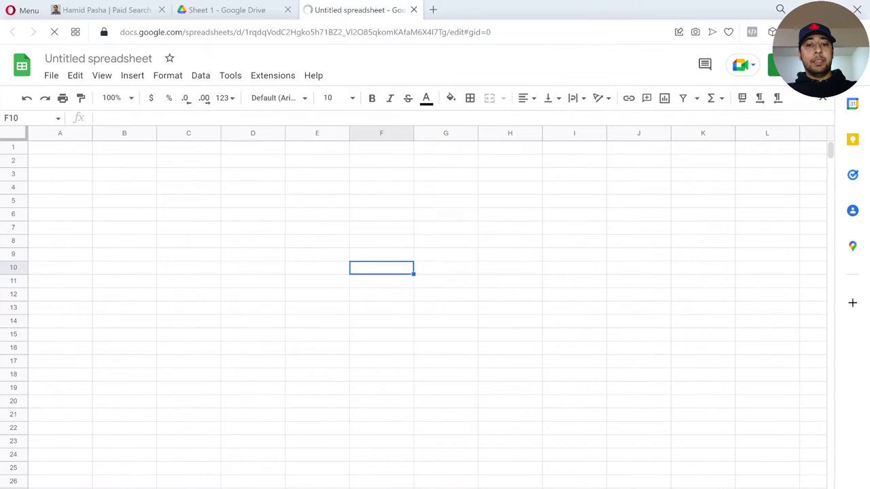
pyautogui.click(72, 154)
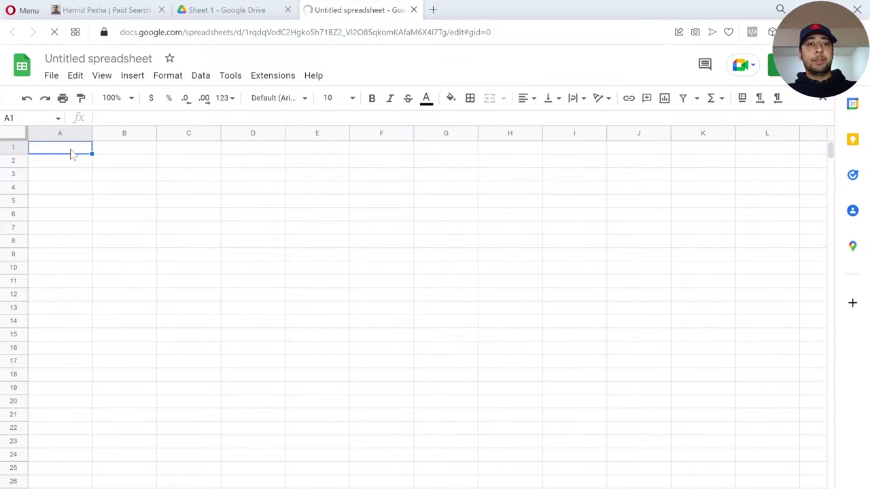
pyautogui.hotkey('ctrl', 'v')
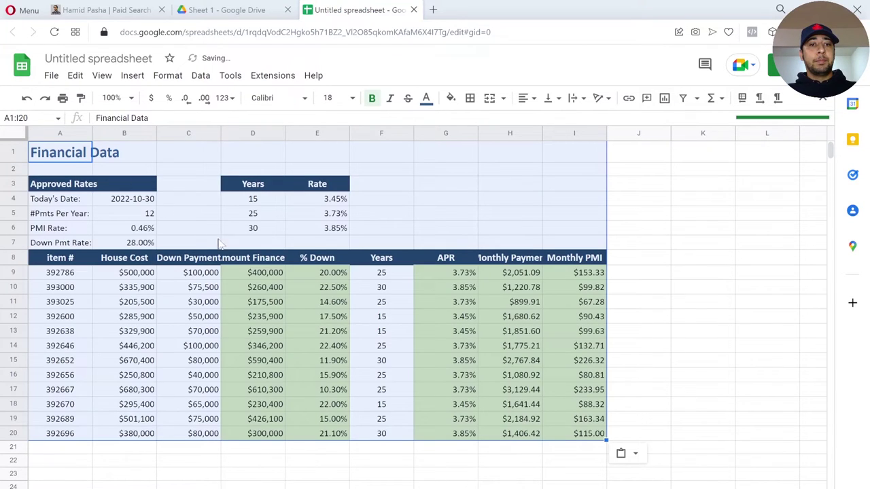
# Inspect D9 and find it holds the plain value 400000 rather than a formula.
pyautogui.click(257, 273)
pyautogui.doubleClick(260, 277)
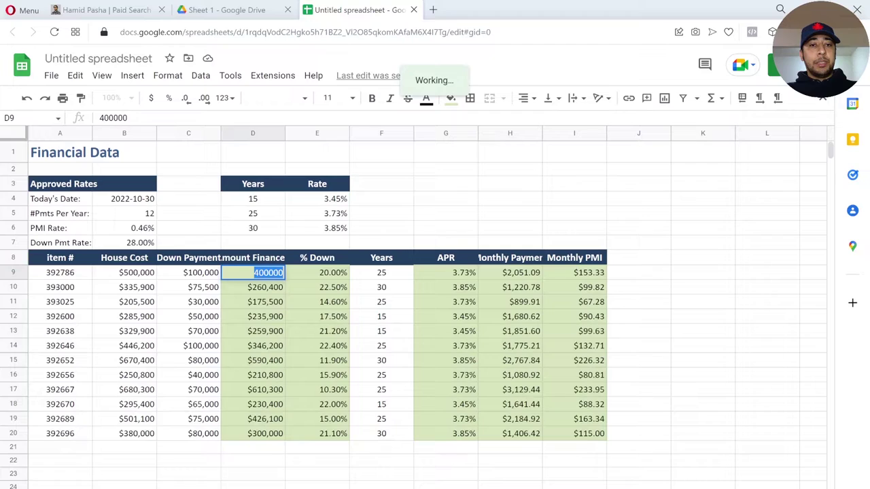
pyautogui.press('Return')
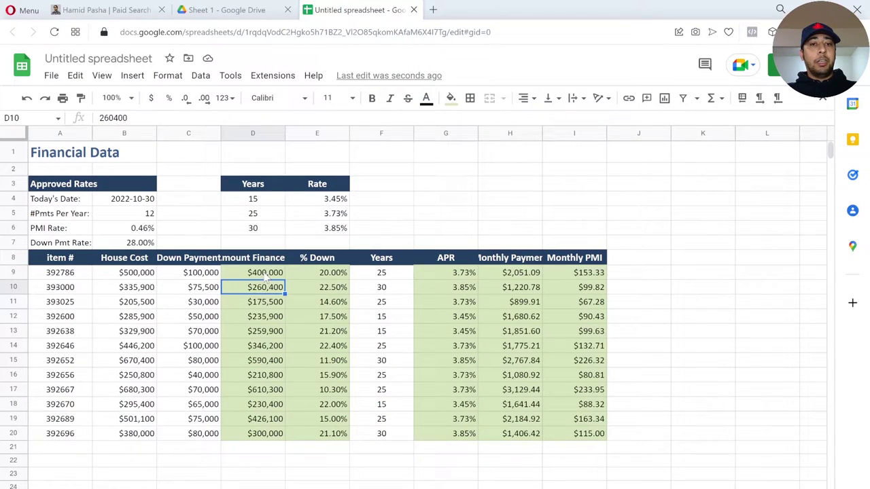
pyautogui.doubleClick(264, 274)
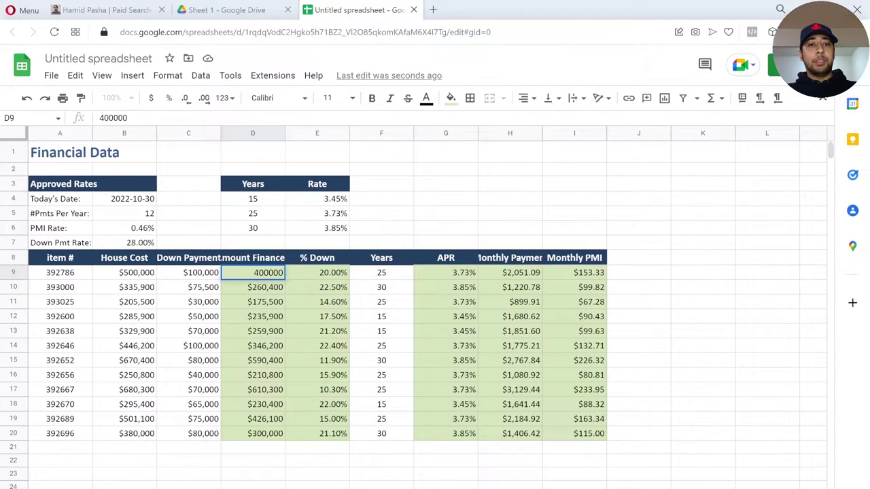
pyautogui.moveTo(253, 273); pyautogui.dragTo(284, 274)
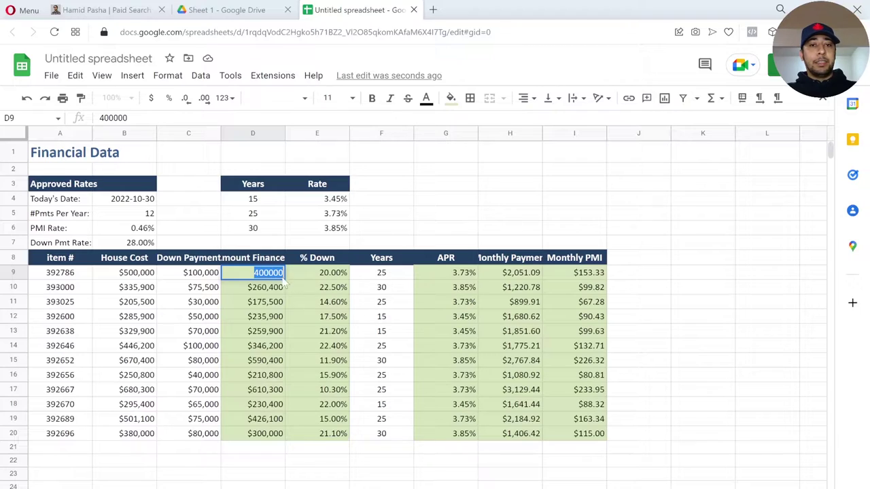
pyautogui.click(250, 289)
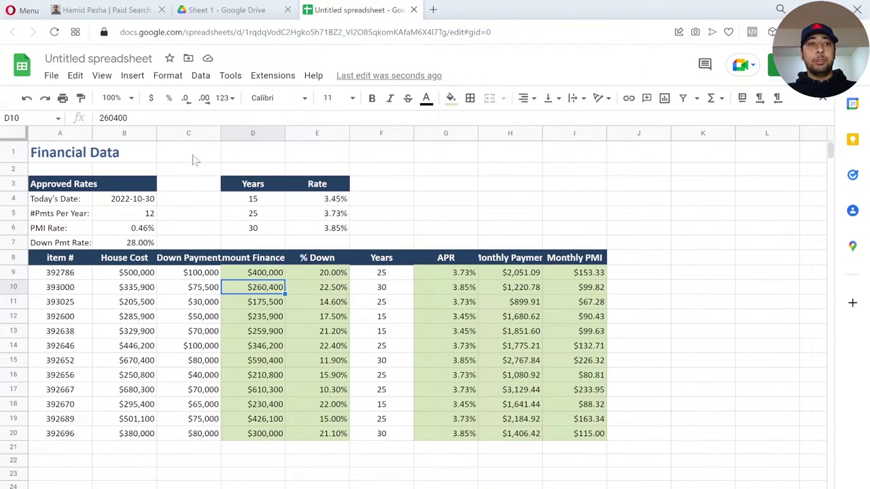
pyautogui.click(240, 277)
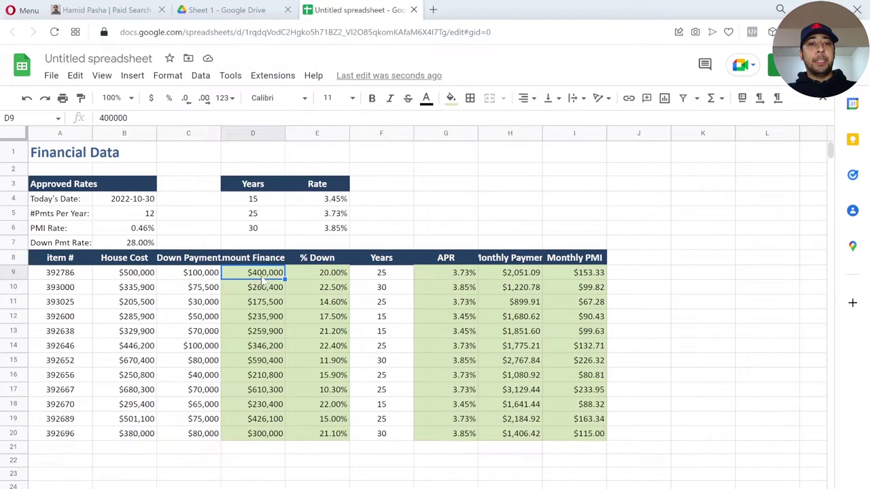
pyautogui.click(133, 278)
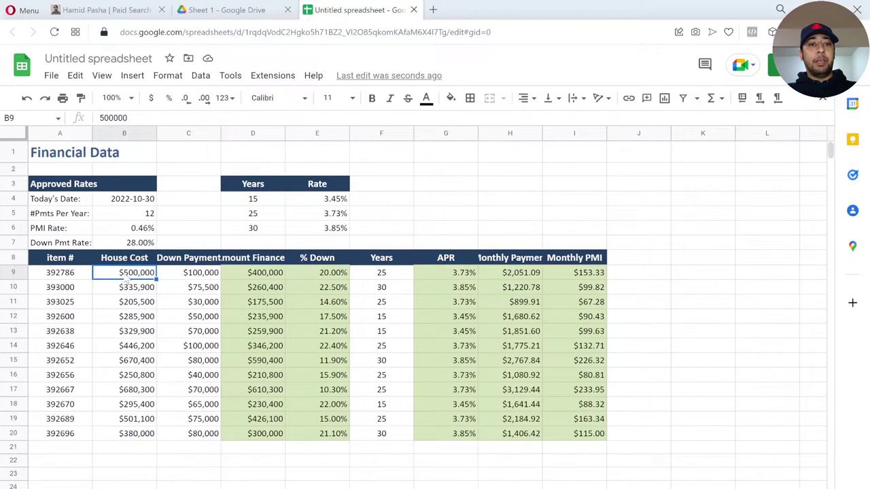
pyautogui.click(176, 277)
# Auto-fit all columns, enter 50000 in C9, and check the unchanged results in D9:I20.
pyautogui.click(15, 133)
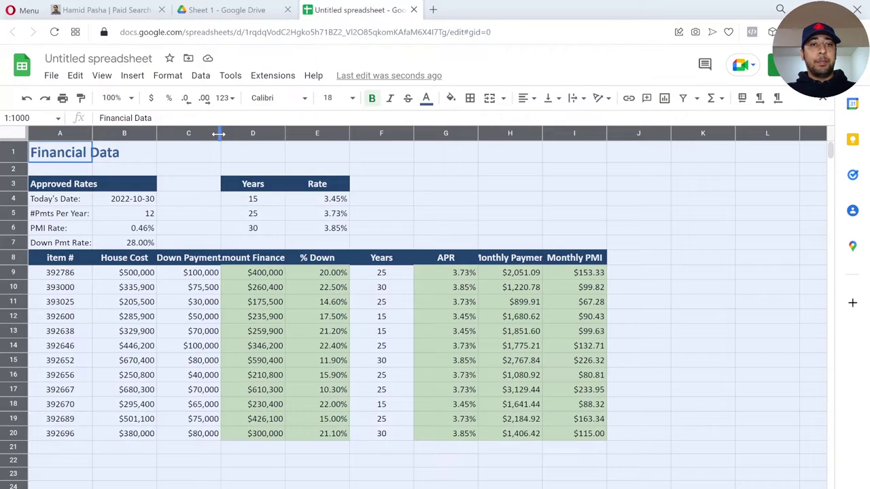
pyautogui.doubleClick(218, 134)
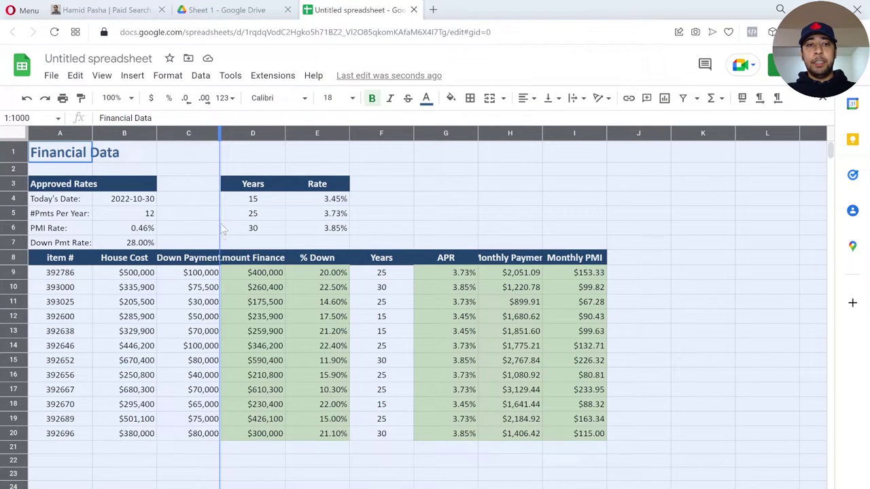
pyautogui.click(216, 274)
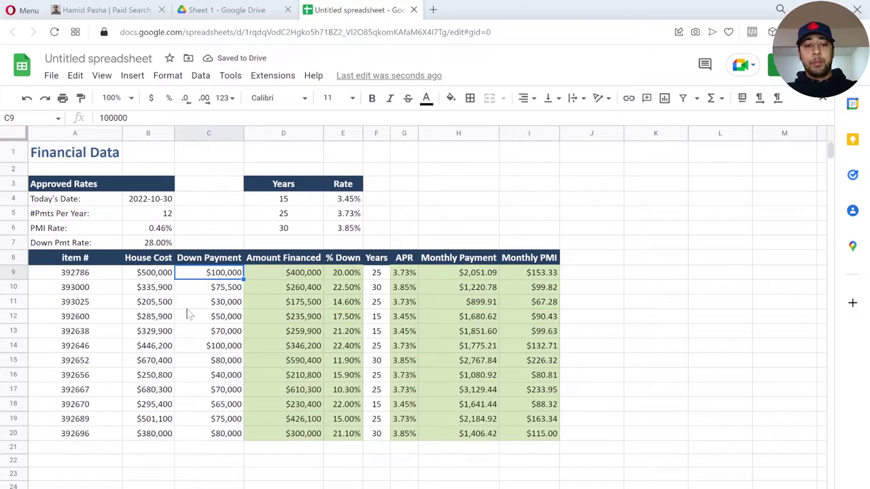
pyautogui.write('50000')
pyautogui.press('Return')
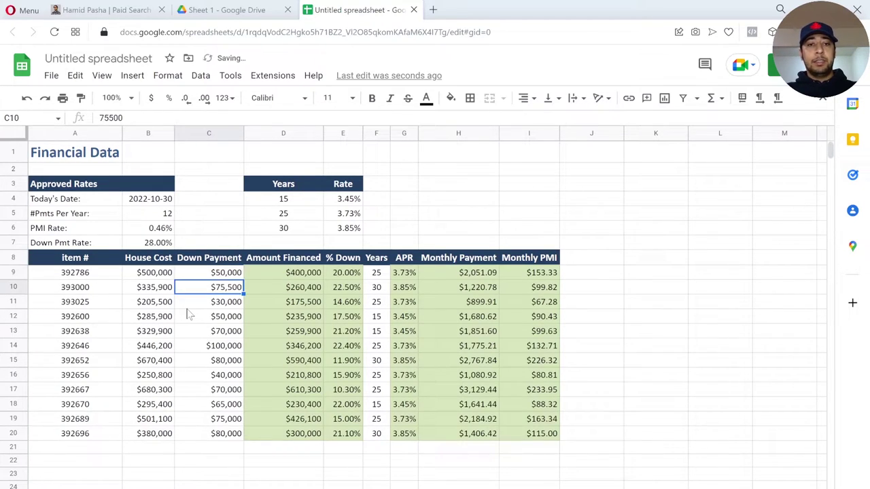
pyautogui.moveTo(292, 275); pyautogui.dragTo(539, 435)
pyautogui.click(541, 435)
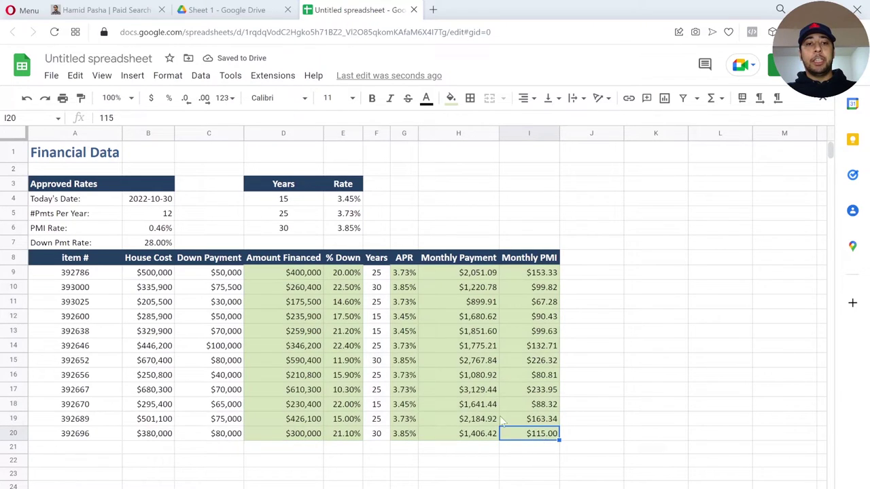
pyautogui.click(296, 274)
pyautogui.moveTo(330, 299); pyautogui.dragTo(332, 421)
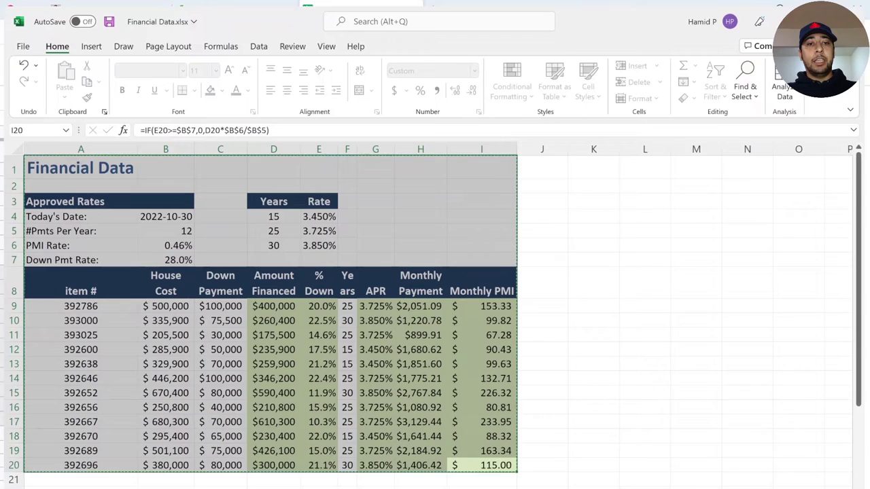
# Enter 50000 in C9 so Excel recalculates to $450,000 financed and $2,307.47 monthly.
pyautogui.click(219, 306)
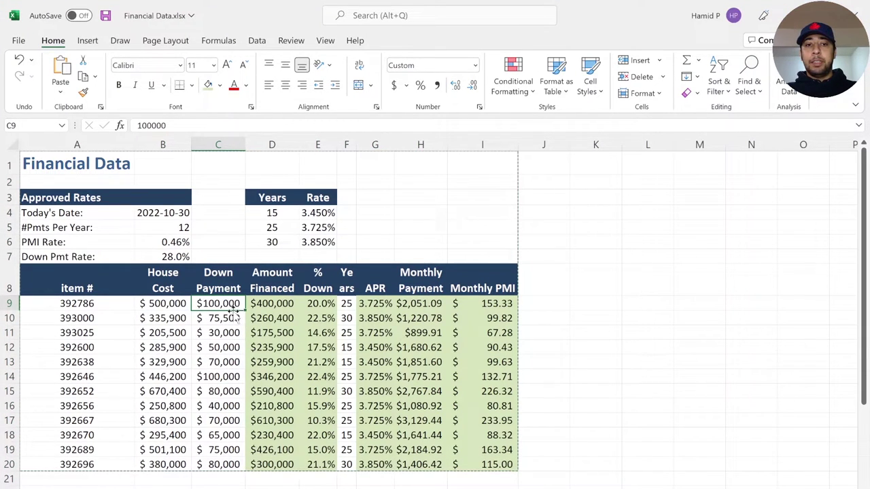
pyautogui.click(269, 305)
pyautogui.click(223, 304)
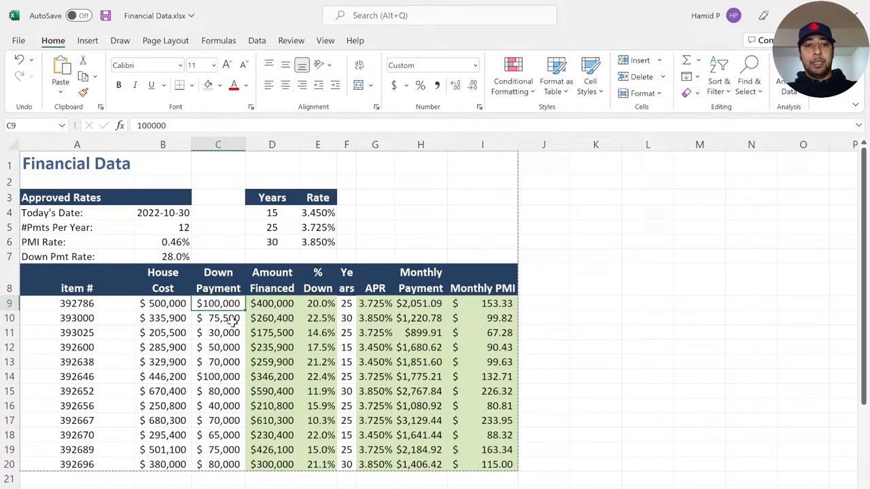
pyautogui.write('50')
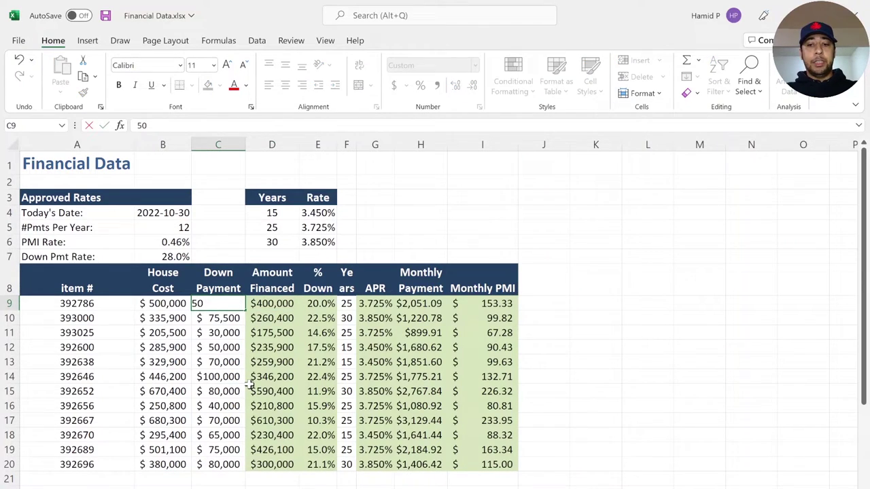
pyautogui.write('000')
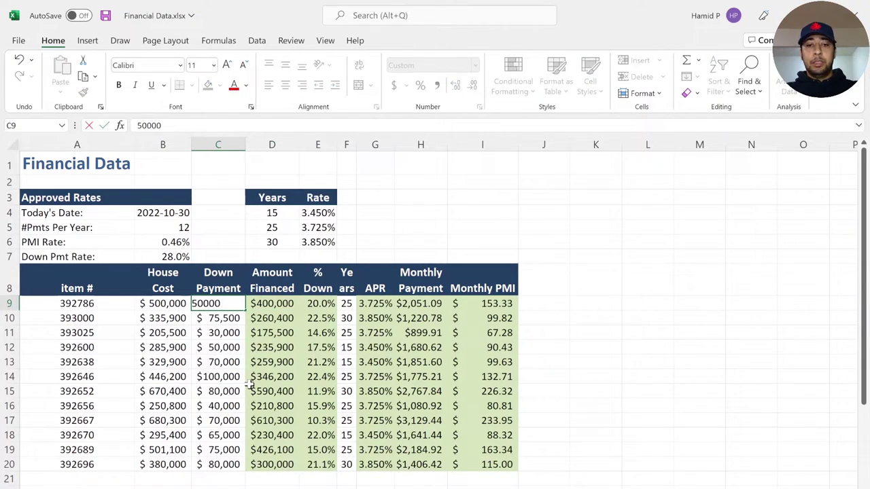
pyautogui.press('Return')
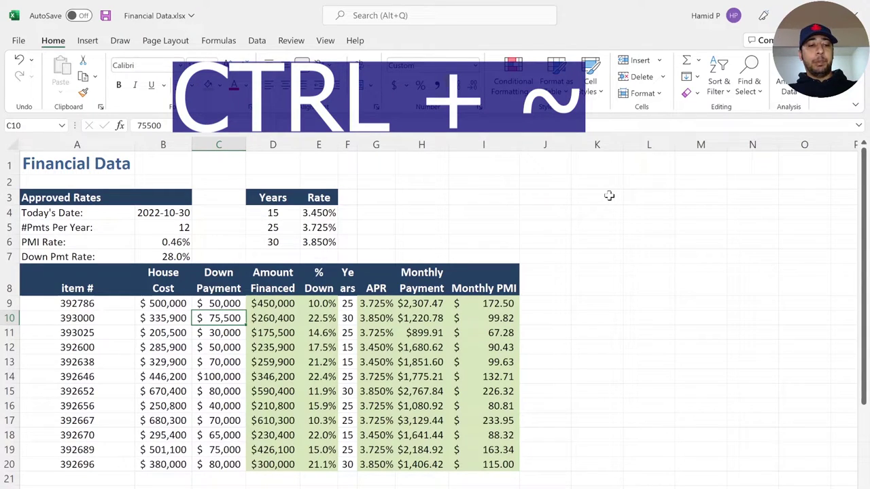
# Show formulas with Ctrl+`, auto-fit the columns, and review the Amount Financed and % Down formulas.
pyautogui.hotkey('ctrl', '`')
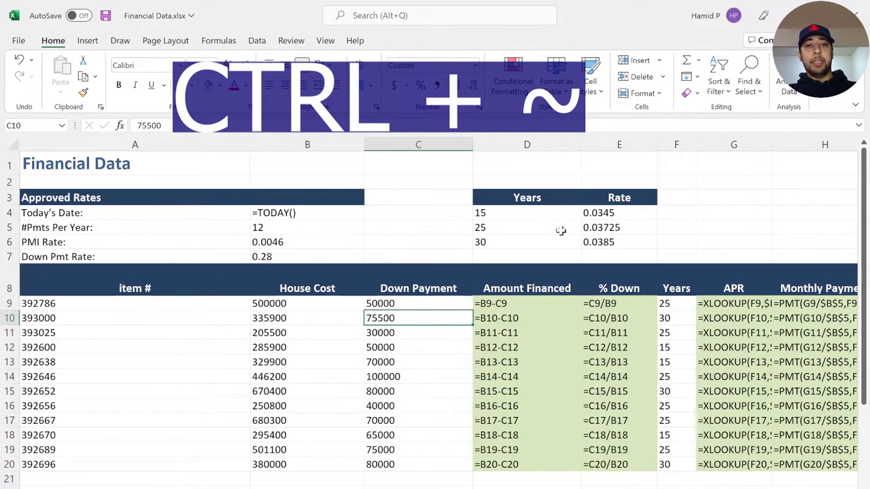
pyautogui.click(424, 284)
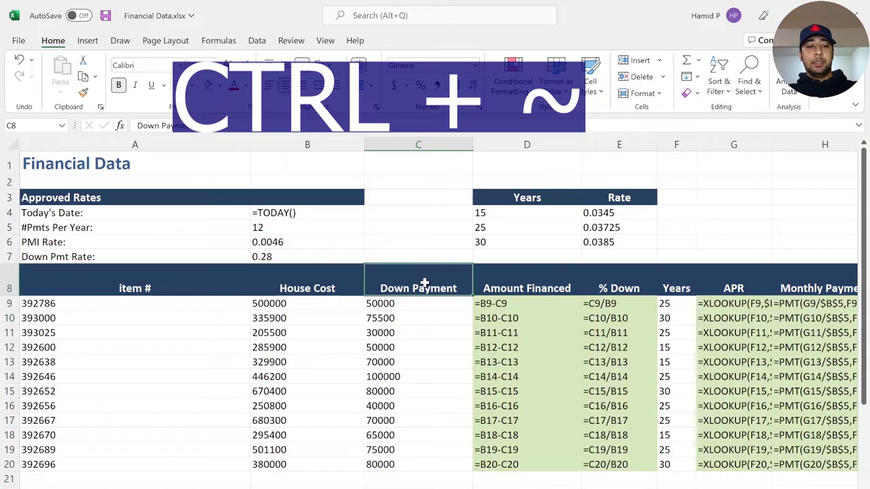
pyautogui.hotkey('ctrl', 'a')
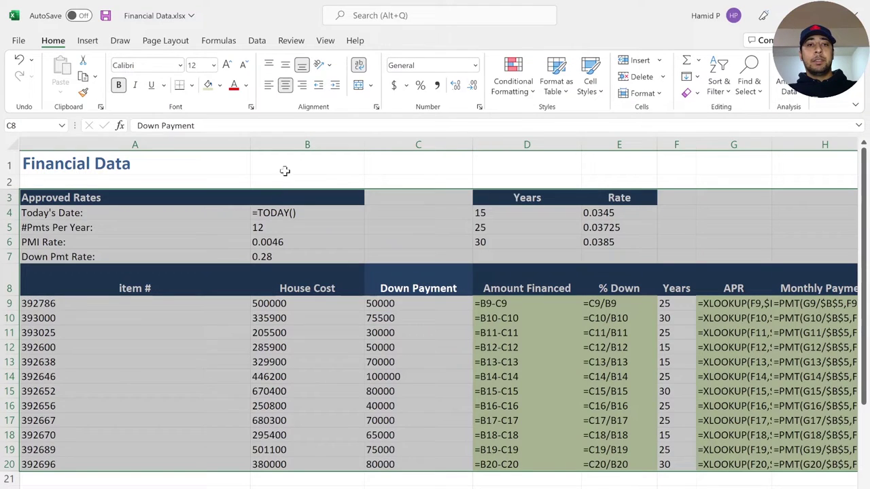
pyautogui.doubleClick(250, 144)
pyautogui.click(308, 225)
pyautogui.moveTo(401, 305); pyautogui.dragTo(490, 462)
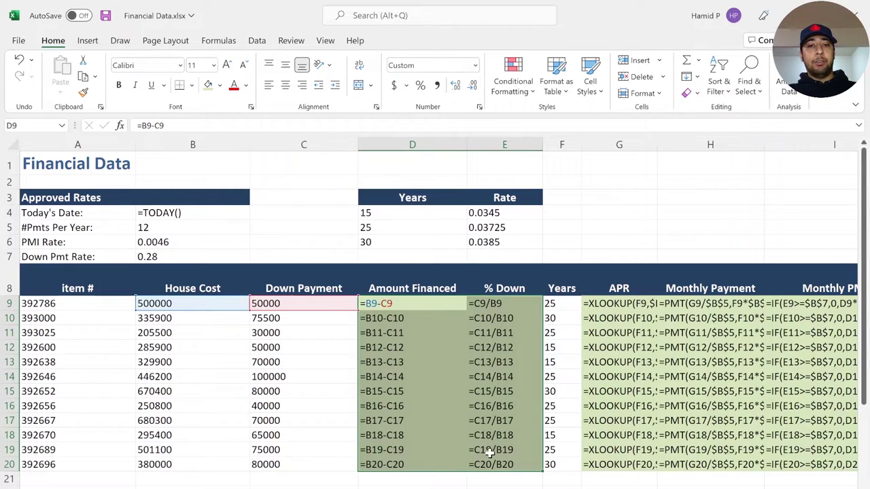
pyautogui.click(408, 320)
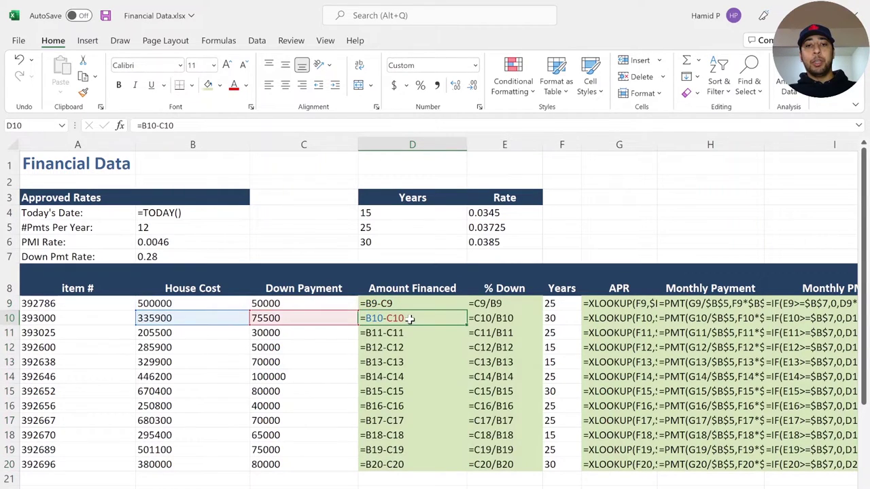
pyautogui.click(487, 319)
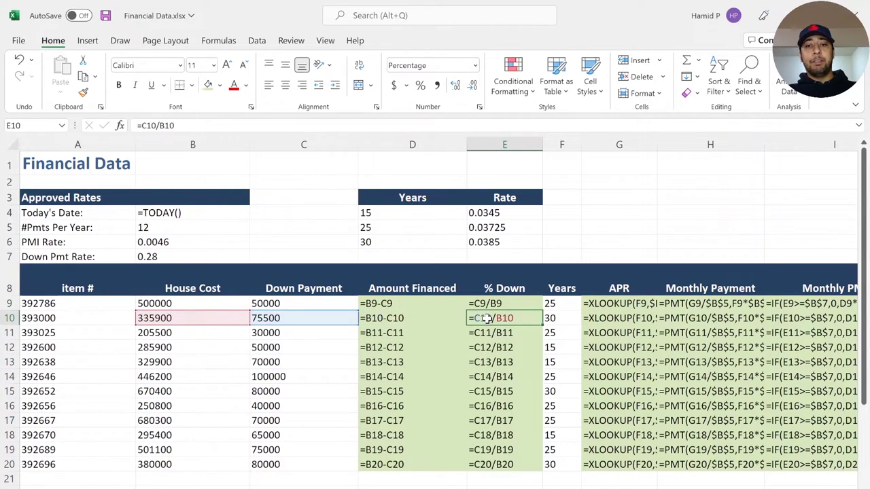
pyautogui.click(322, 405)
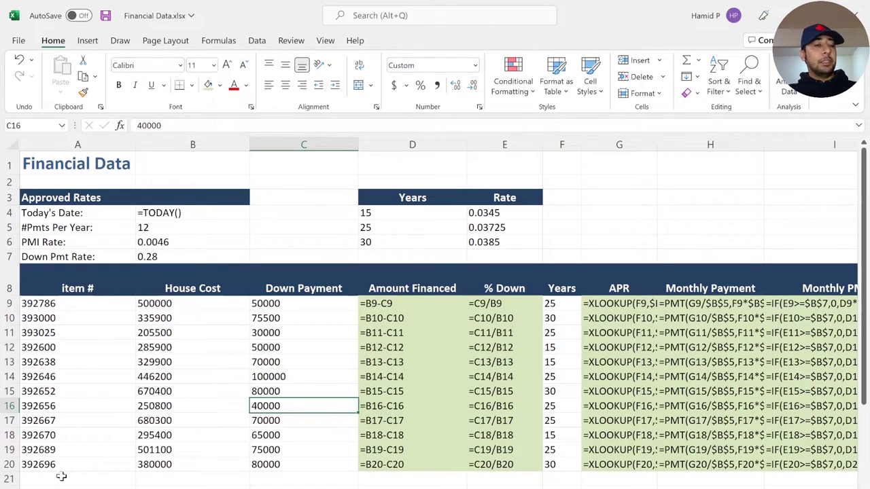
# Select the entire Financial Data worksheet from A1 and copy it.
pyautogui.click(42, 166)
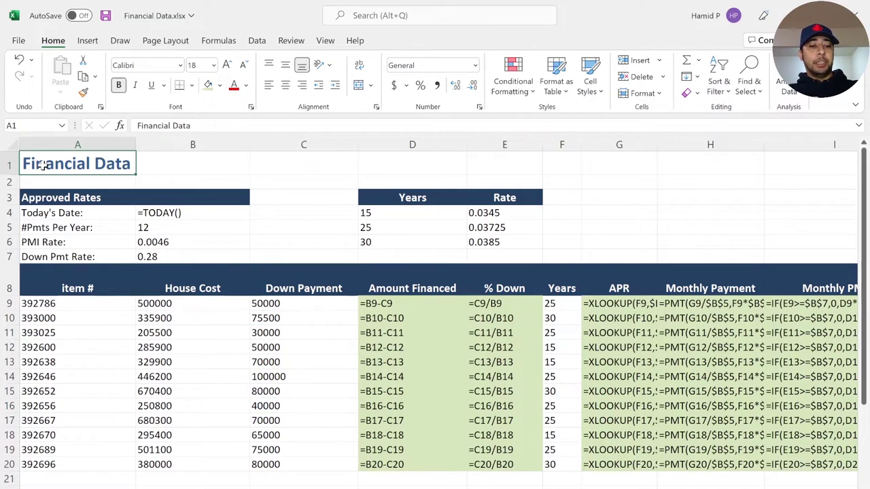
pyautogui.hotkey('ctrl', 'a')
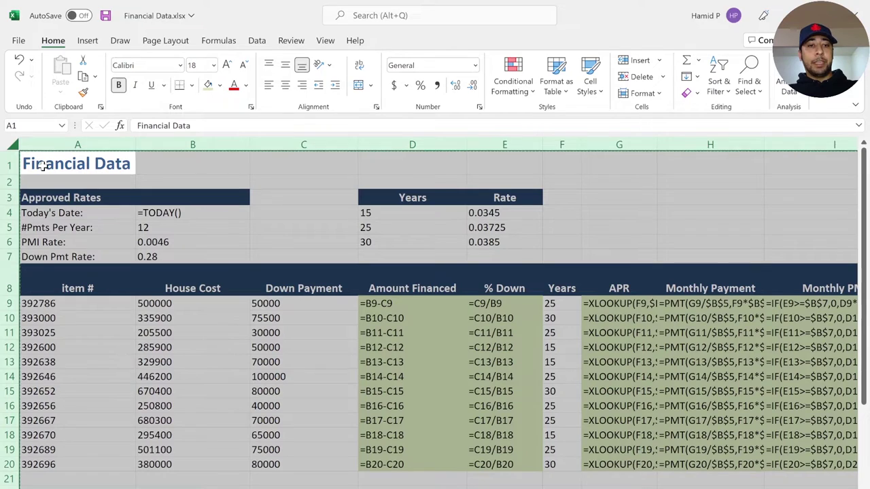
pyautogui.hotkey('ctrl', 'c')
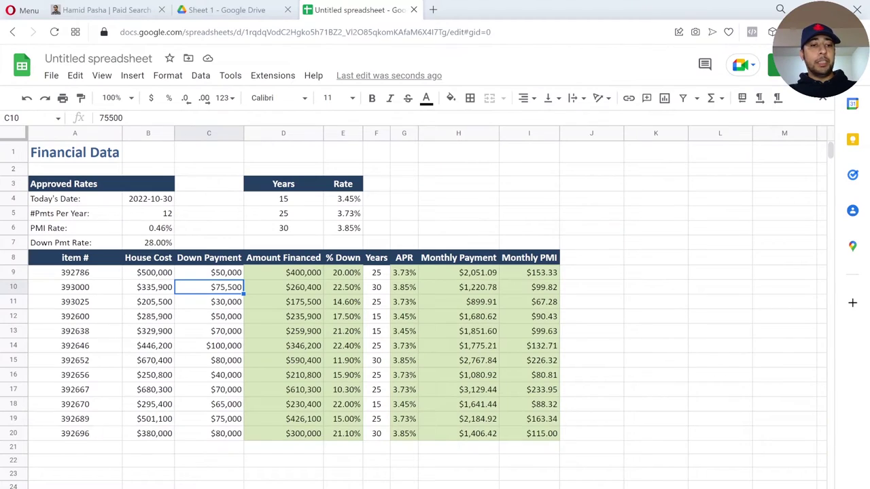
# Add a new sheet, paste the table there, and confirm D9 holds =B9-C9.
pyautogui.hotkey('shift', 'F11')
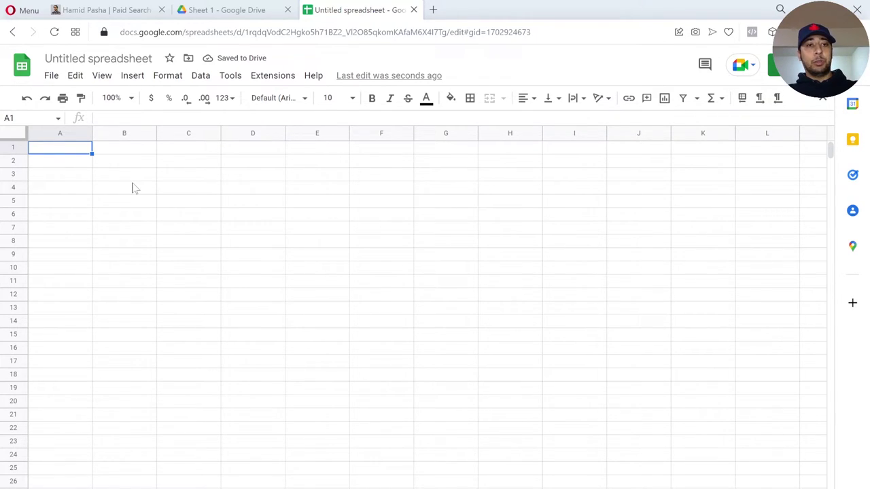
pyautogui.hotkey('ctrl', 'v')
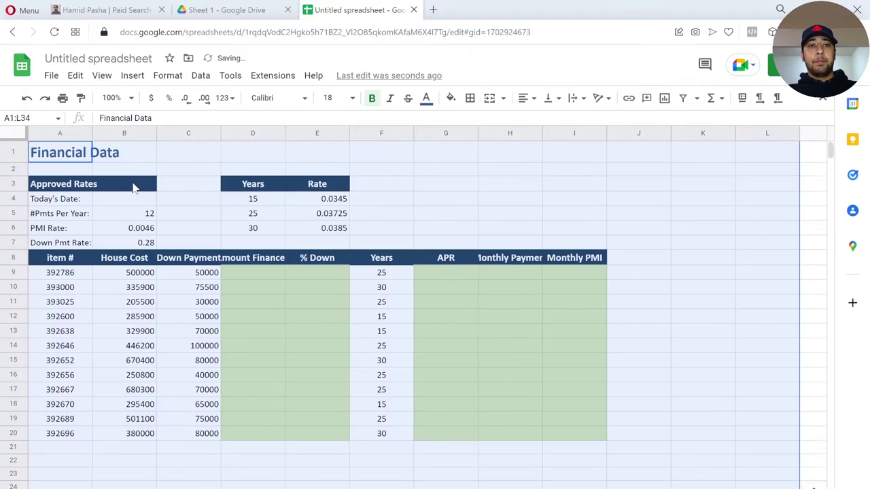
pyautogui.click(269, 276)
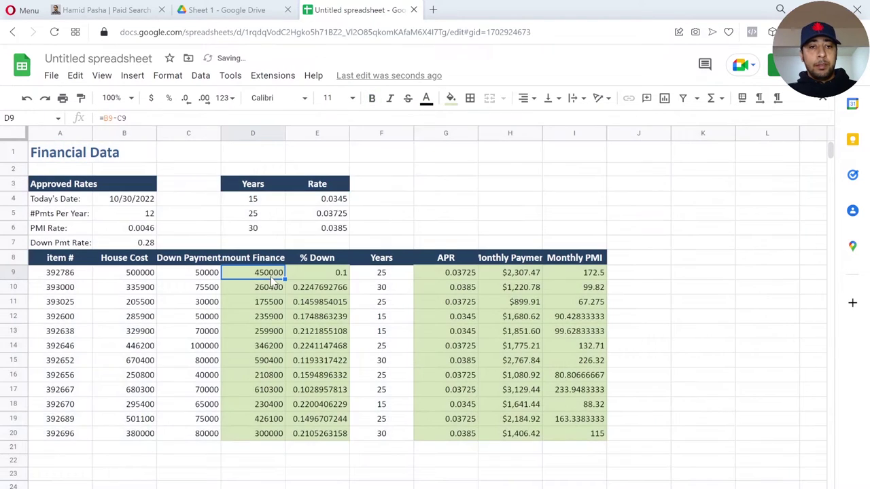
pyautogui.doubleClick(270, 277)
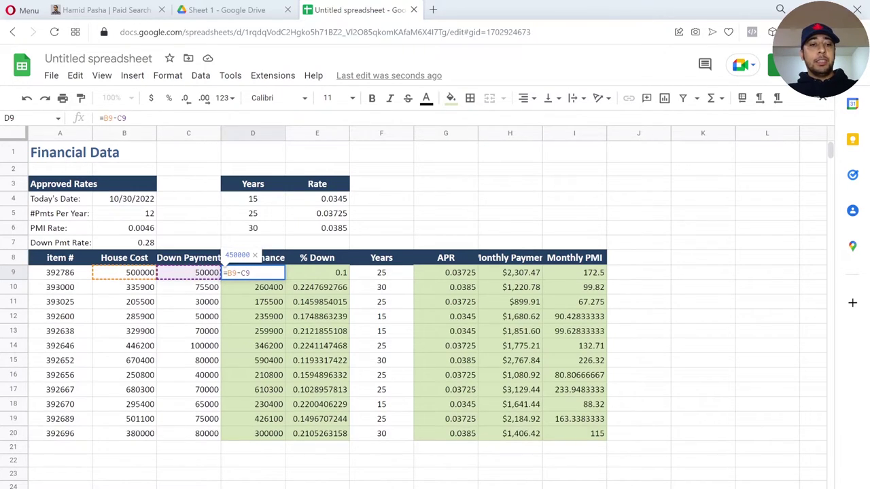
# Enter a 20000 down payment in C9 and 40000 house cost in B9, then select D8:E20.
pyautogui.press('Escape')
pyautogui.press('Left')
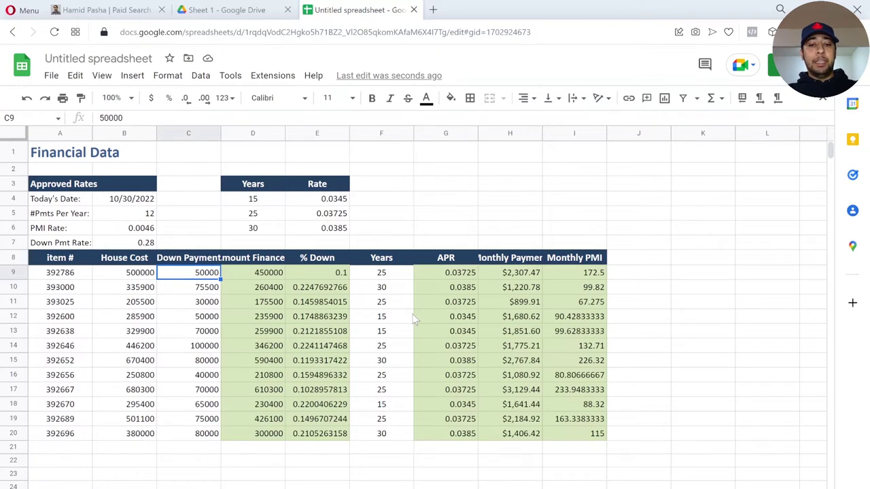
pyautogui.write('20000')
pyautogui.press('Return')
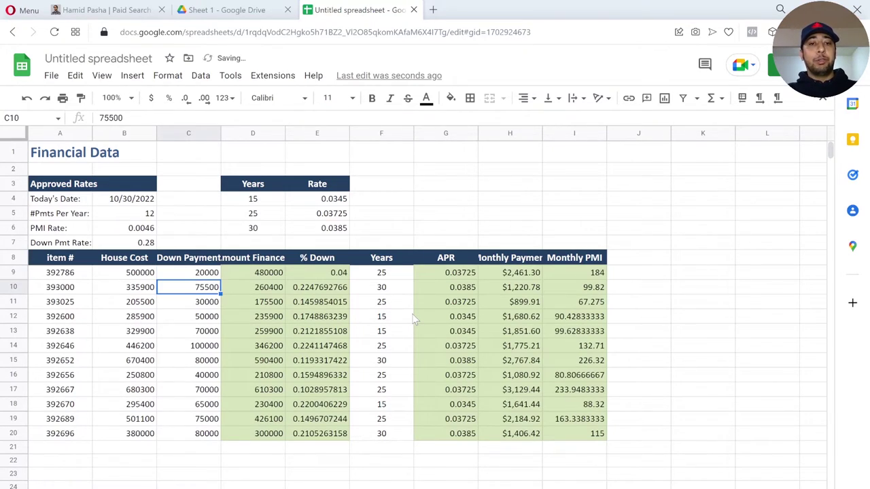
pyautogui.click(140, 273)
pyautogui.write('4000')
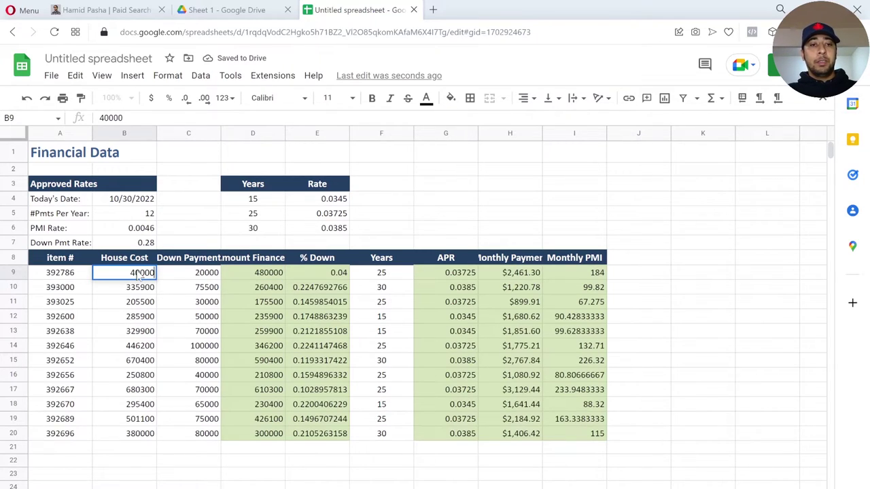
pyautogui.press('Return')
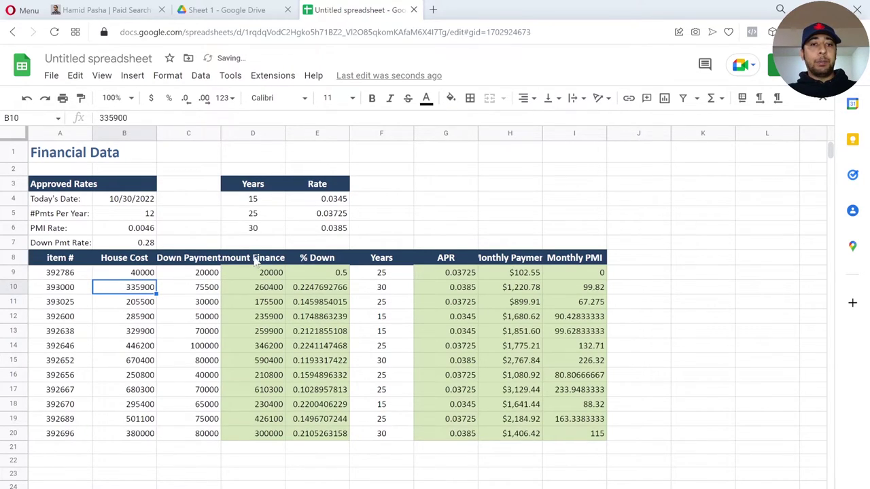
pyautogui.moveTo(267, 264); pyautogui.dragTo(323, 437)
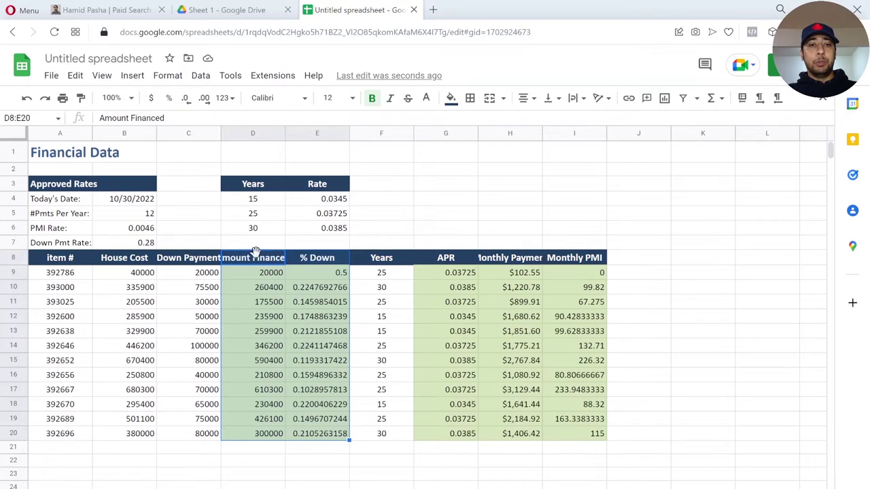
# Apply currency format to the Amount Financed and % Down columns (D8:E20), then undo it.
pyautogui.click(259, 267)
pyautogui.moveTo(259, 265); pyautogui.dragTo(339, 438)
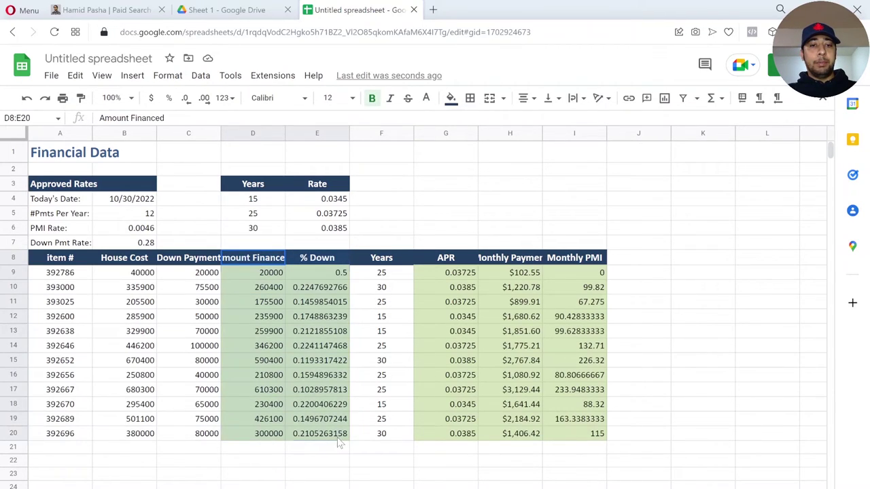
pyautogui.click(167, 76)
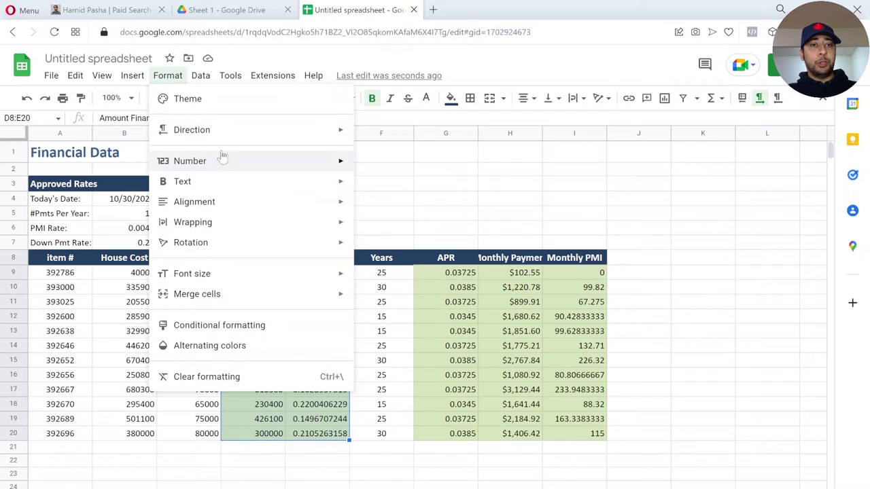
pyautogui.moveTo(233, 170)
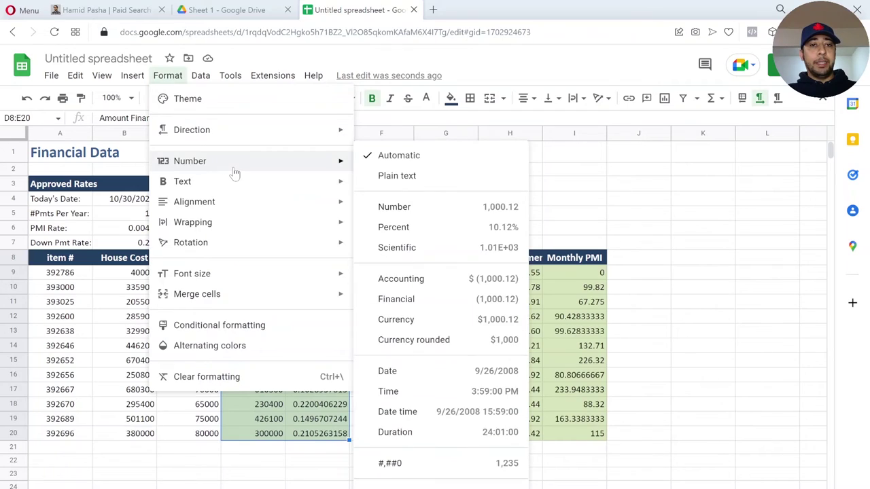
pyautogui.click(423, 318)
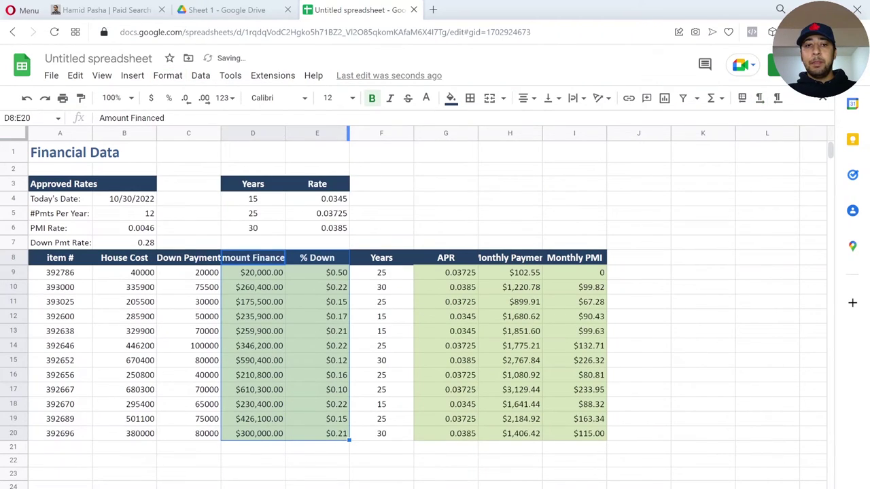
pyautogui.hotkey('ctrl', 'z')
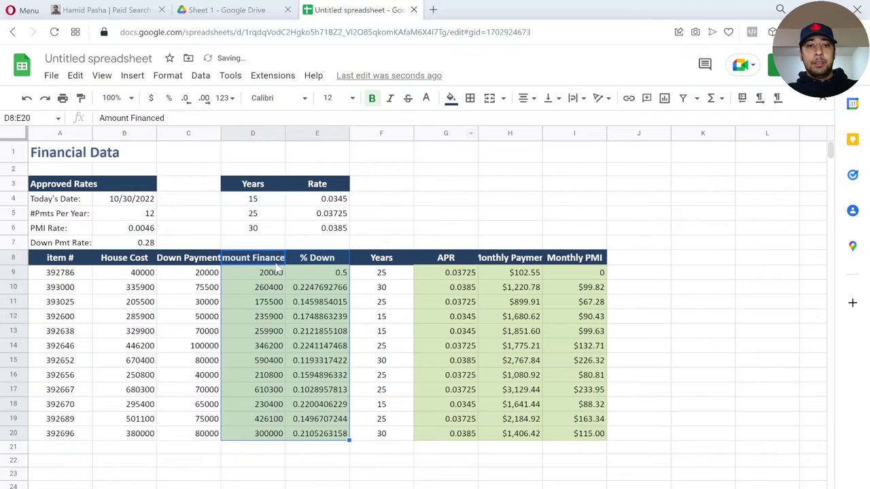
# Format only Amount Financed (D8:D20) as currency, e.g. $20,000.00, then select % Down values E9:E20.
pyautogui.moveTo(269, 261); pyautogui.dragTo(268, 427)
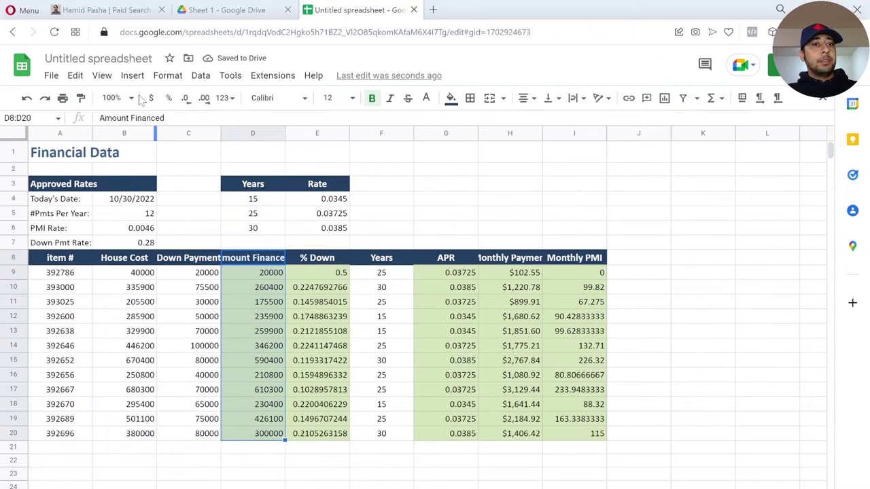
pyautogui.click(167, 76)
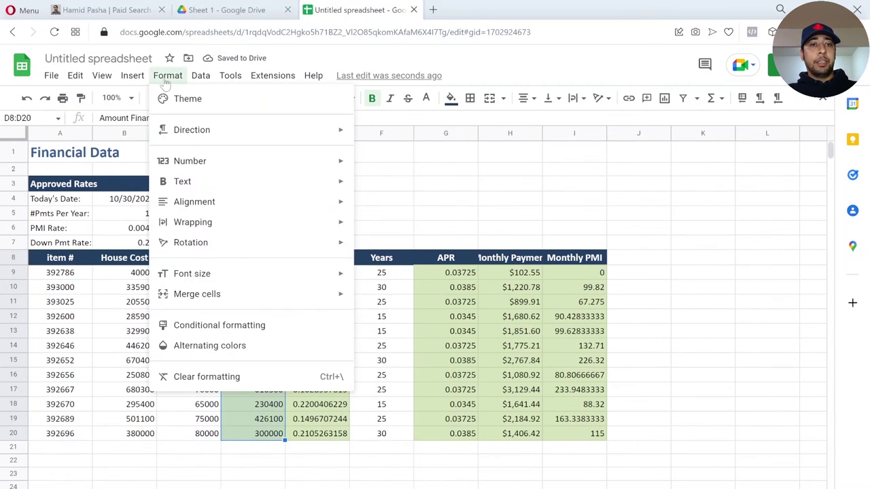
pyautogui.moveTo(229, 164)
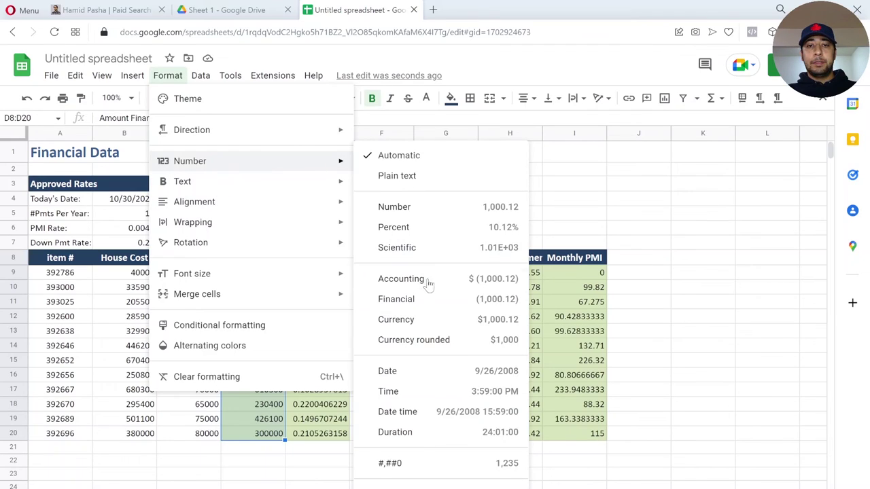
pyautogui.click(425, 318)
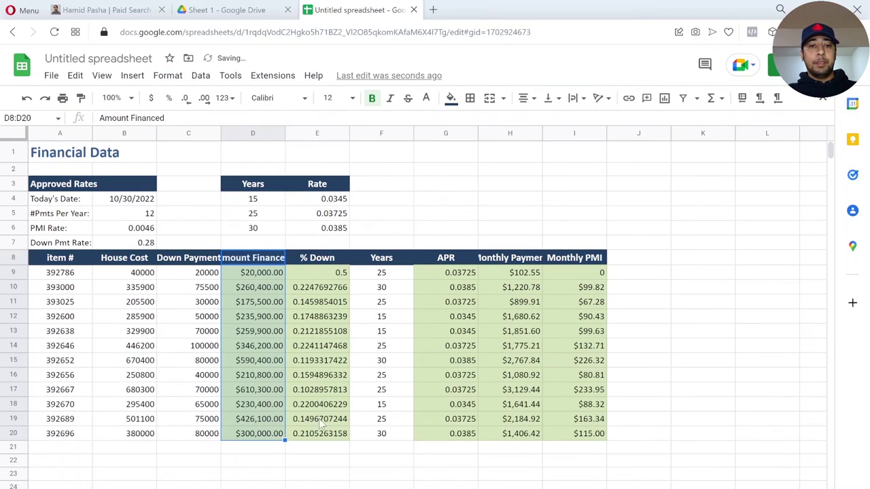
pyautogui.moveTo(317, 273); pyautogui.dragTo(319, 434)
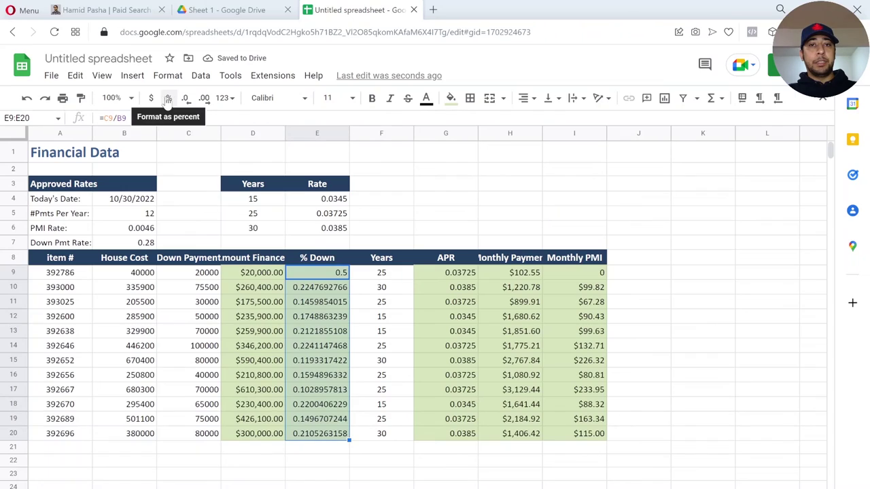